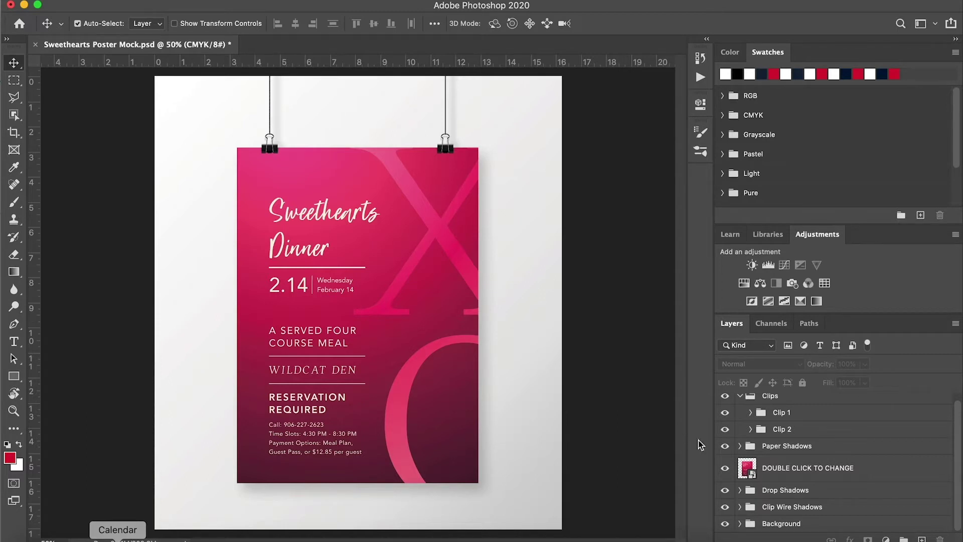
Toggle the visibility of the Clip 1 and Clip 2 groups off and back on, one after the other
scroll(901, 445, "up", 1)
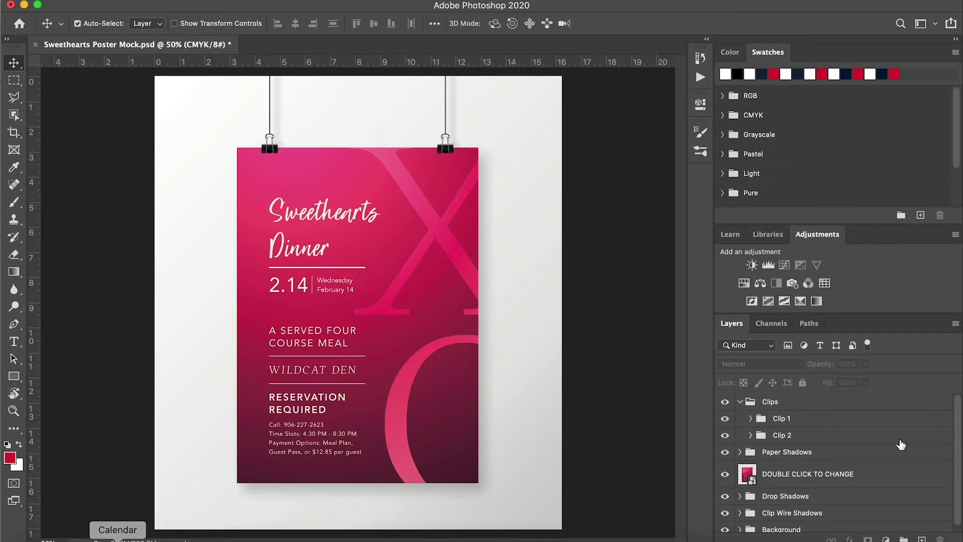
scroll(901, 445, "down", 1)
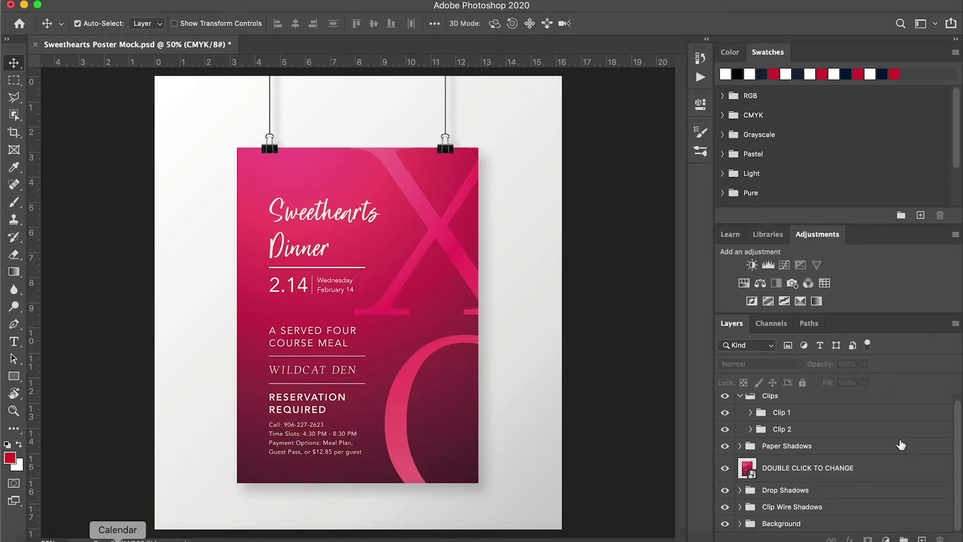
left_click(725, 412)
left_click(725, 413)
left_click(725, 430)
left_click(725, 429)
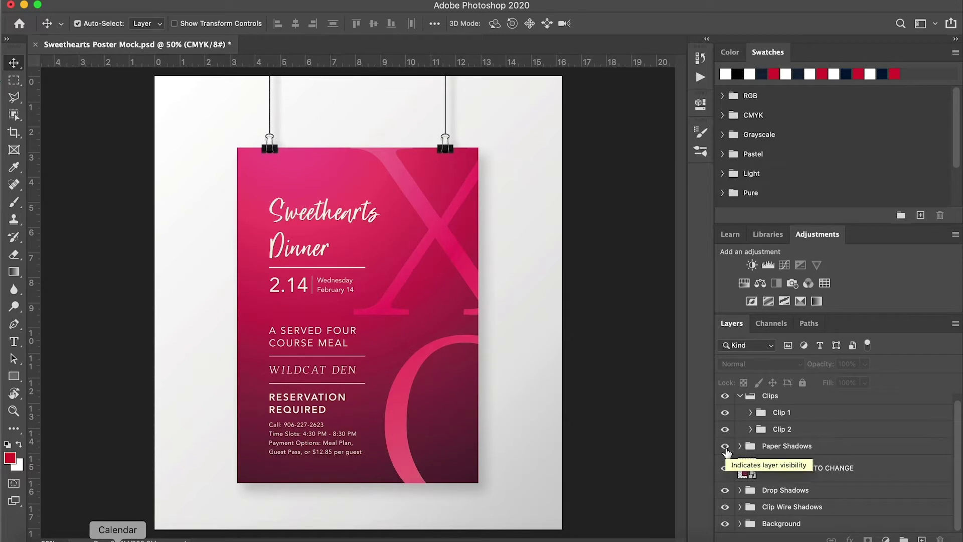
Toggle the Paper Shadows group off and on twice to compare the poster with and without its paper shading
left_click(725, 446)
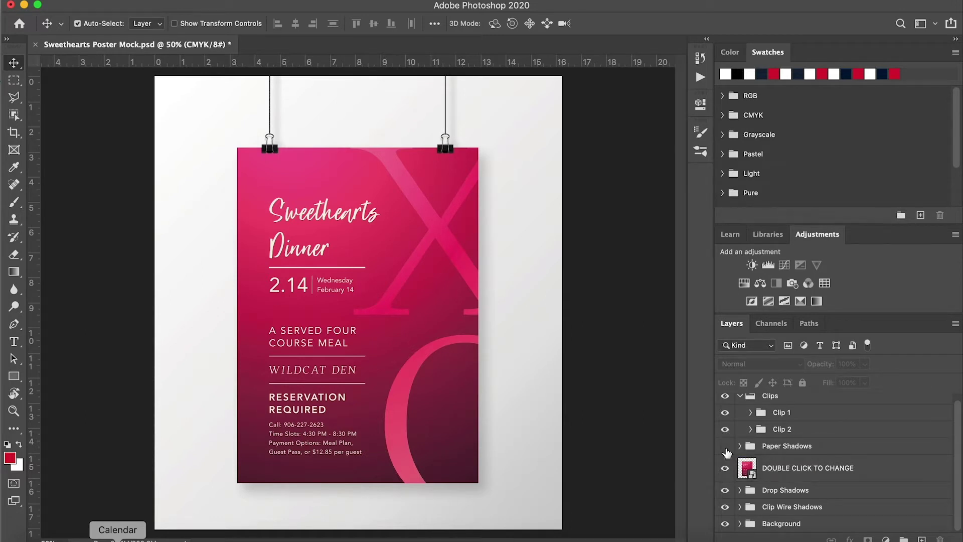
left_click(725, 447)
left_click(725, 446)
left_click(725, 447)
Hide the DOUBLE CLICK TO CHANGE layer and open the contents of its smart object for editing
left_click(725, 468)
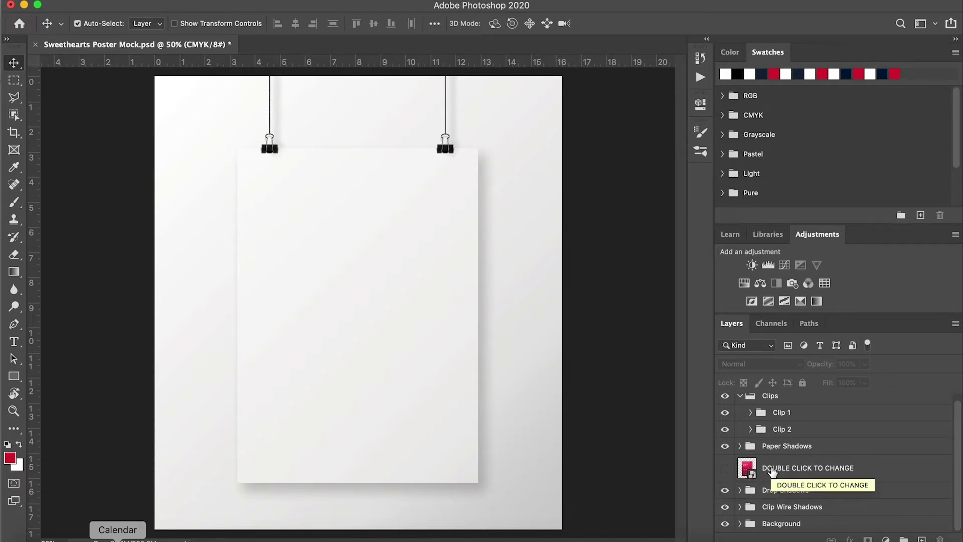
double_click(770, 468)
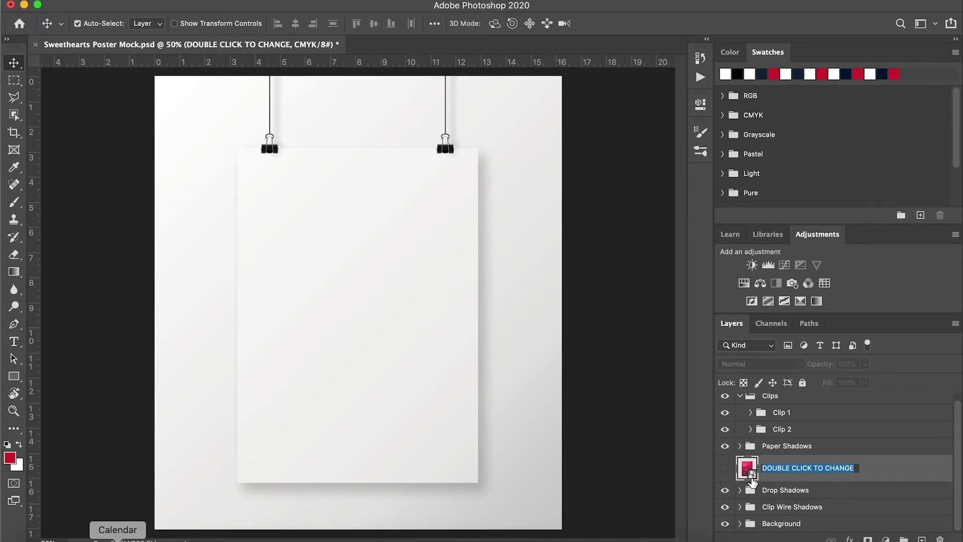
double_click(751, 475)
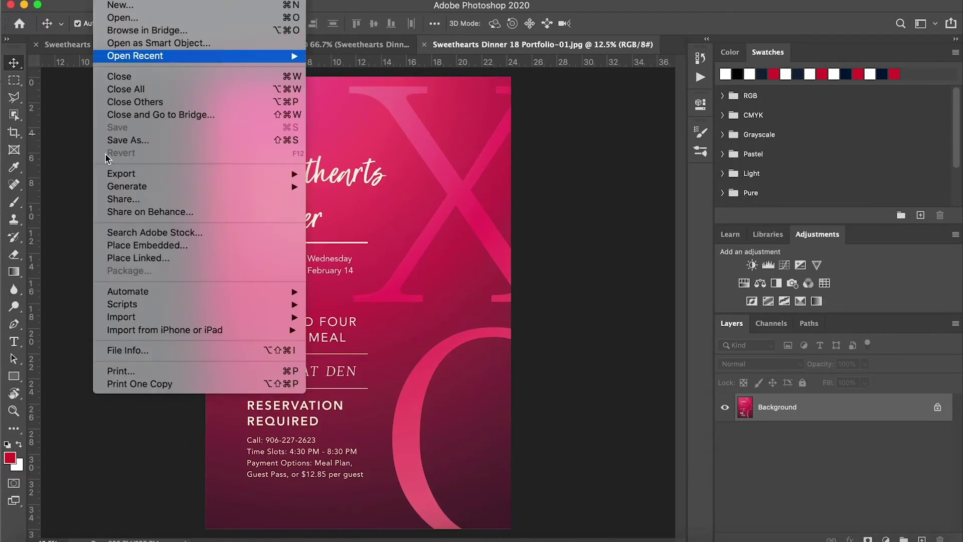
left_click(64, 164)
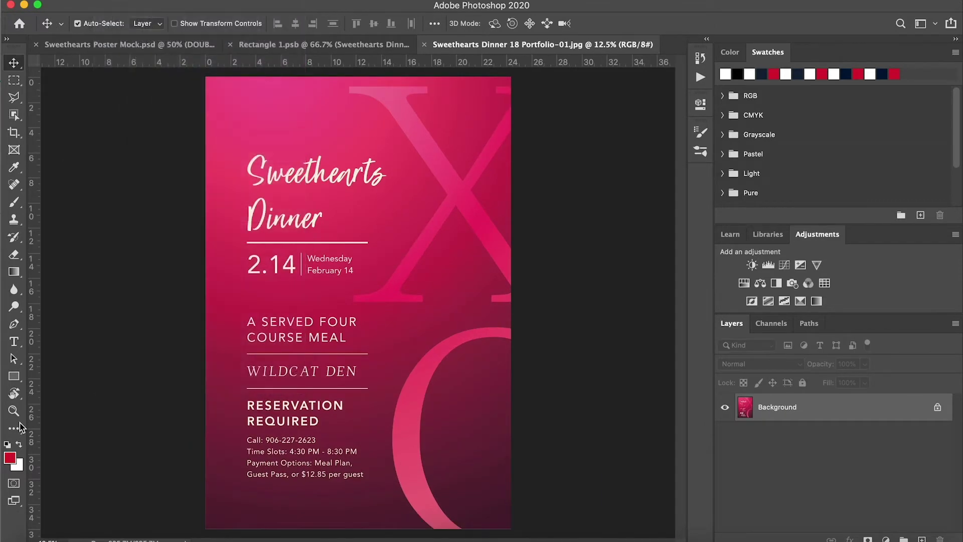
Place the painting image Screen Shot 2020-02-04 at 6.45.25 PM from the How To Mockup Paintings folder into the Sweethearts Dinner 18 Portfolio-01.jpg document
left_click(40, 540)
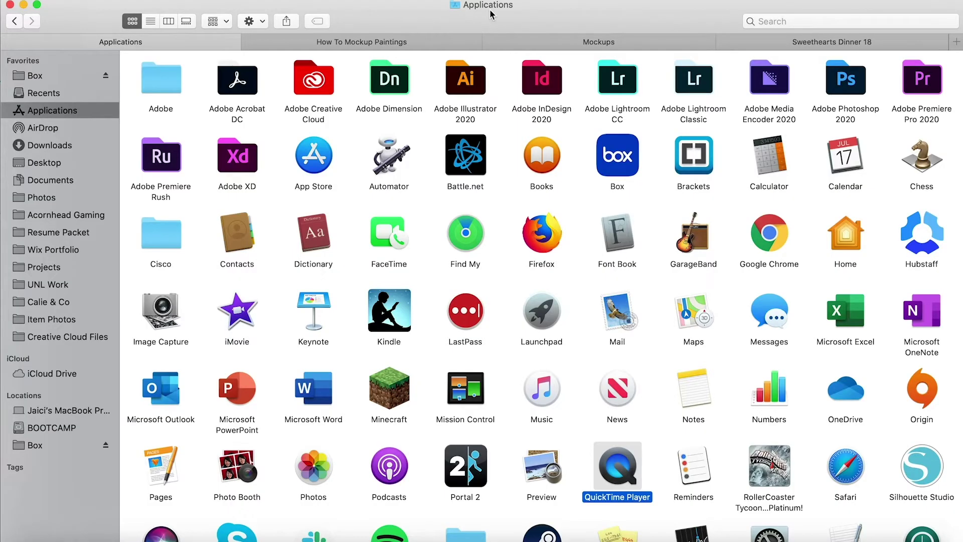
left_click(441, 36)
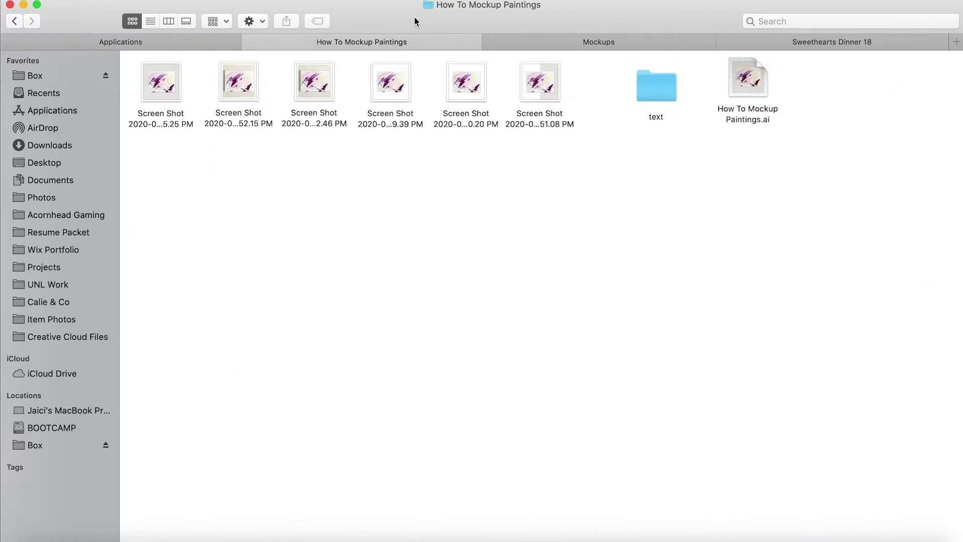
left_click_drag(414, 16, 414, 321)
left_click(318, 203)
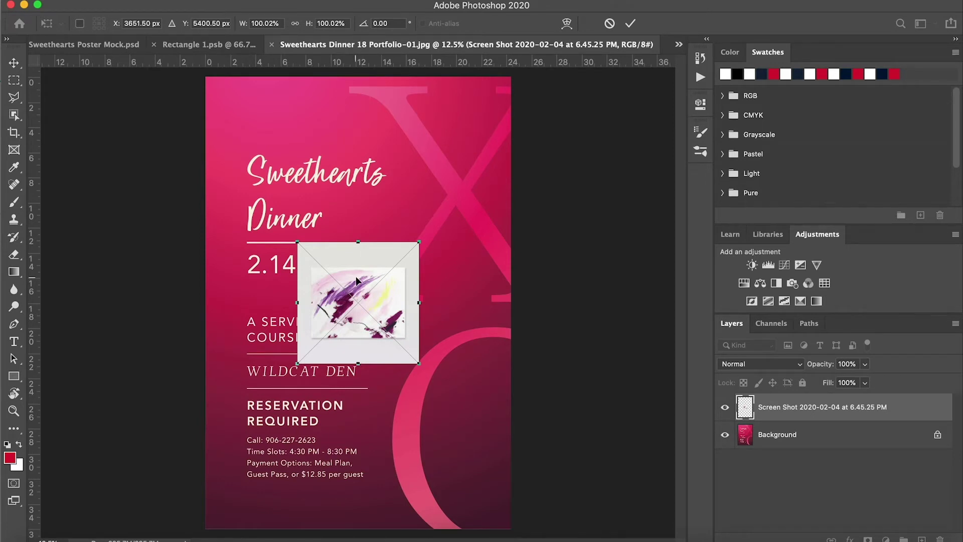
Try different positions for the placed painting image over the poster, and cancel its placement
left_click_drag(356, 276, 337, 258)
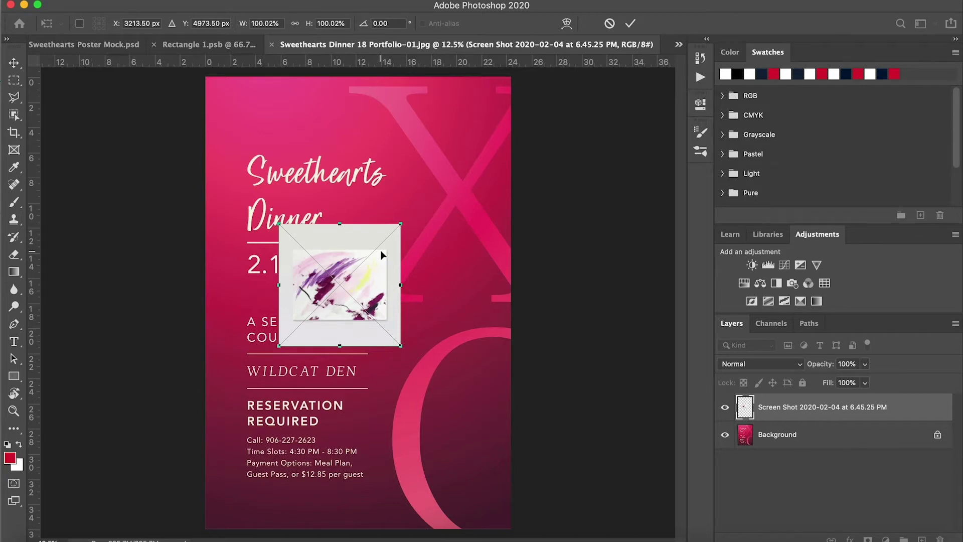
left_click_drag(381, 255, 384, 233)
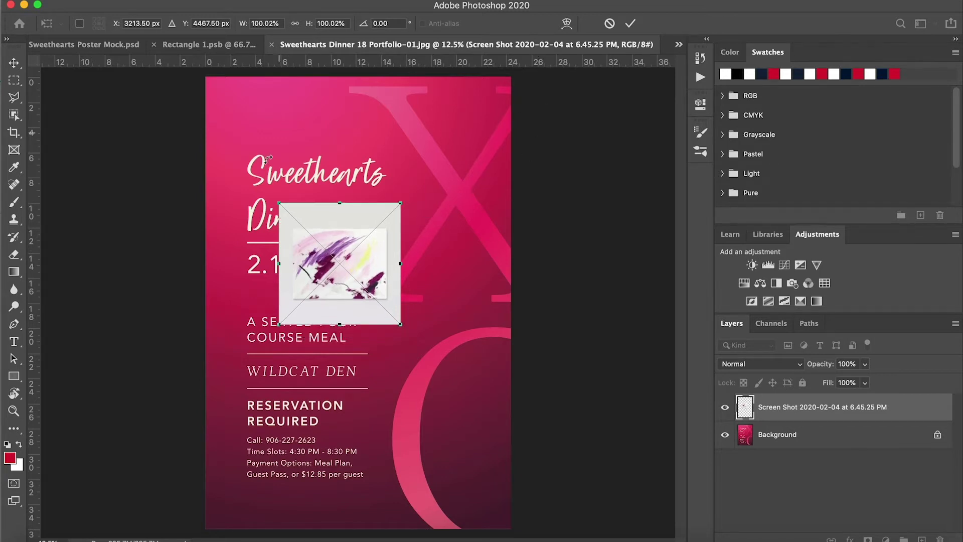
left_click_drag(350, 280, 353, 308)
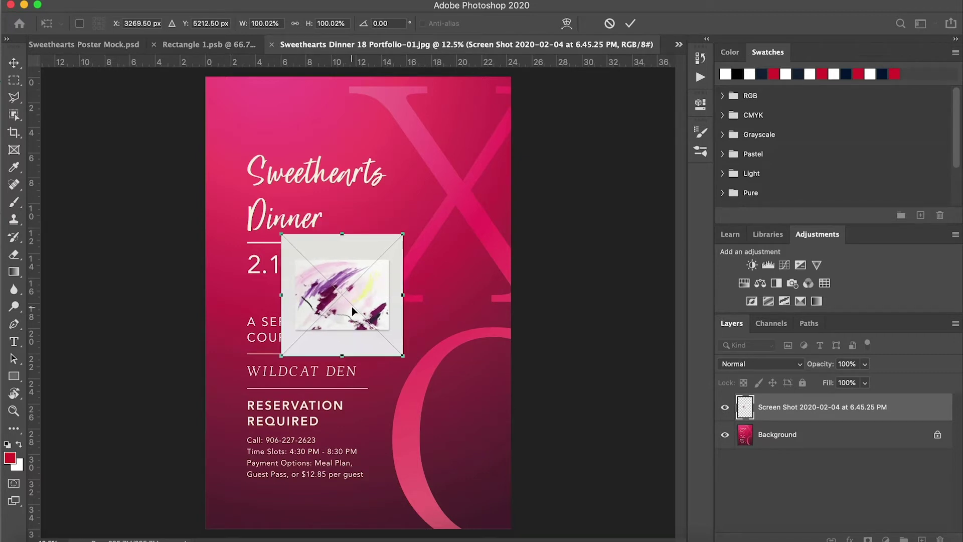
key("Escape")
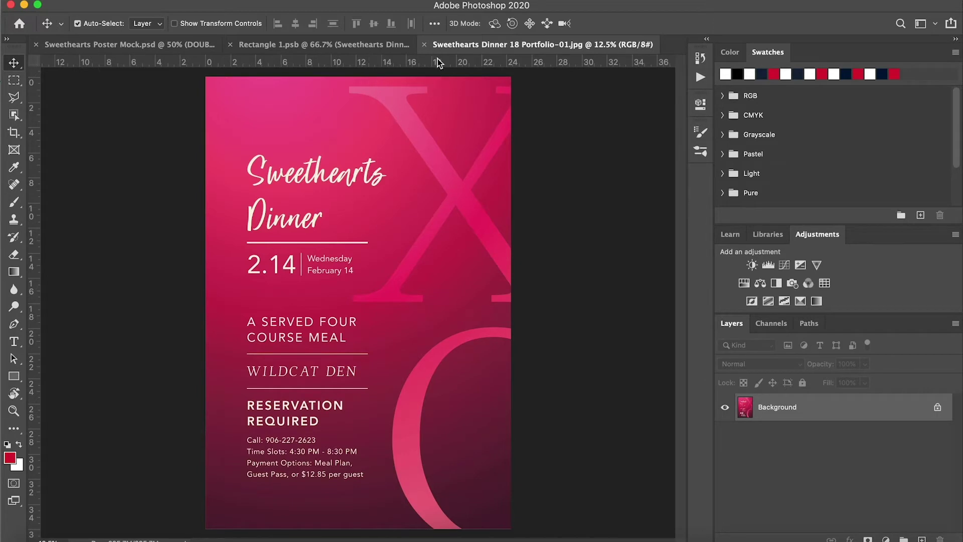
Close the Sweethearts Dinner image and the Rectangle 1.psb smart object file, and show the DOUBLE CLICK TO CHANGE layer in the mockup again
left_click(424, 44)
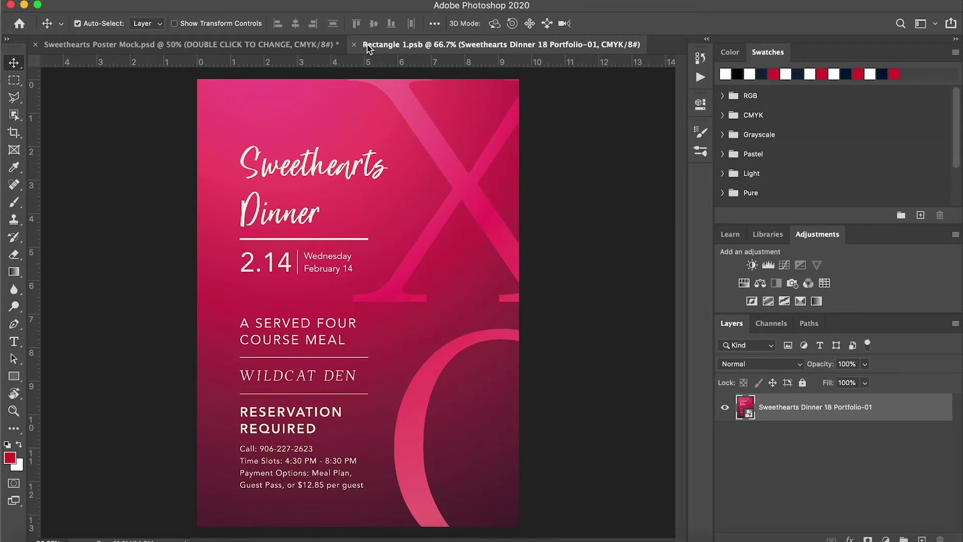
left_click(354, 45)
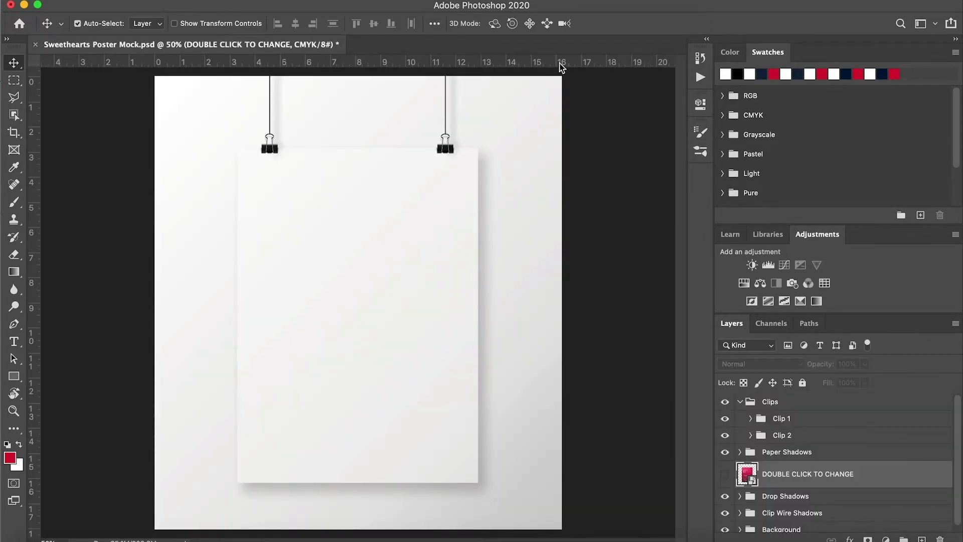
left_click(724, 474)
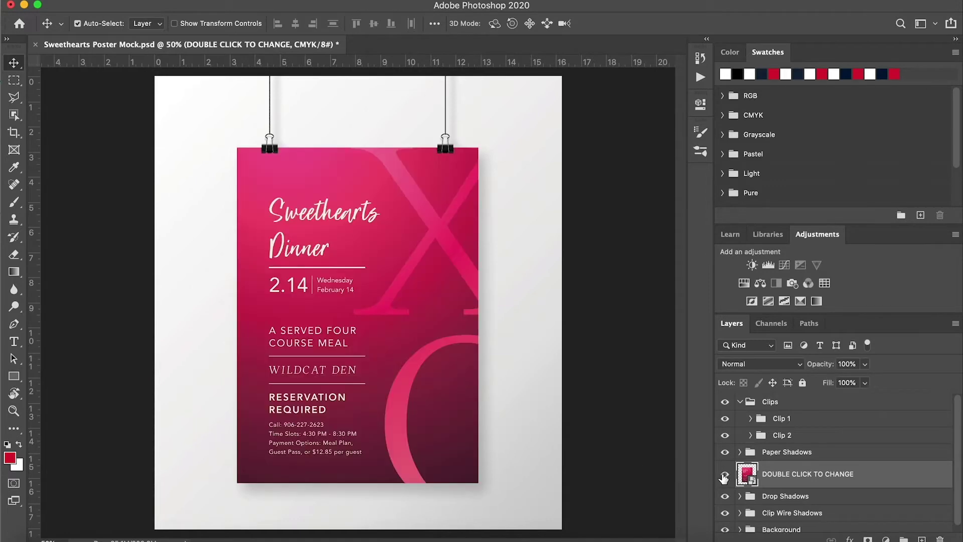
Hide the Clip 1 and Clip 2 groups together to view the poster without clips, and show both again
scroll(724, 477, "down", 1)
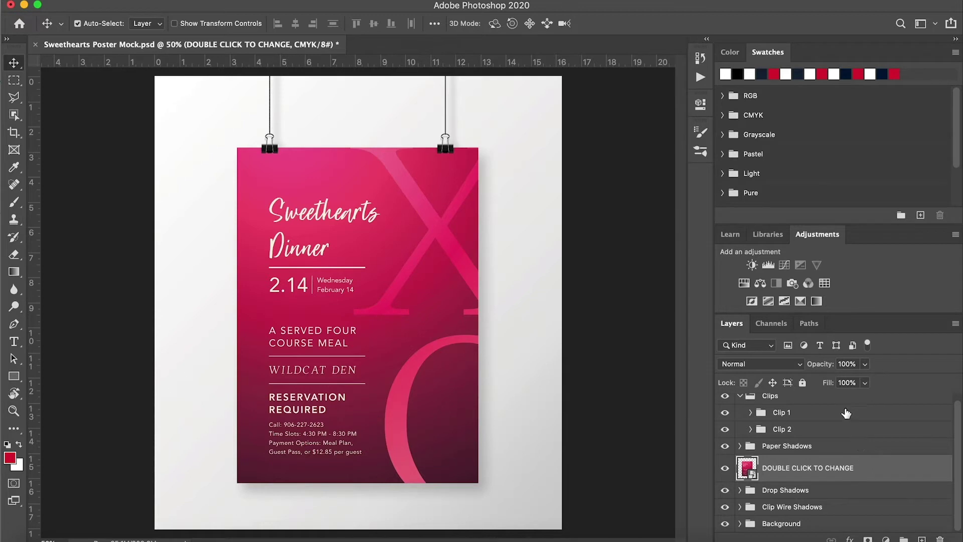
left_click(728, 414)
left_click(725, 430)
left_click(725, 413)
left_click(725, 429)
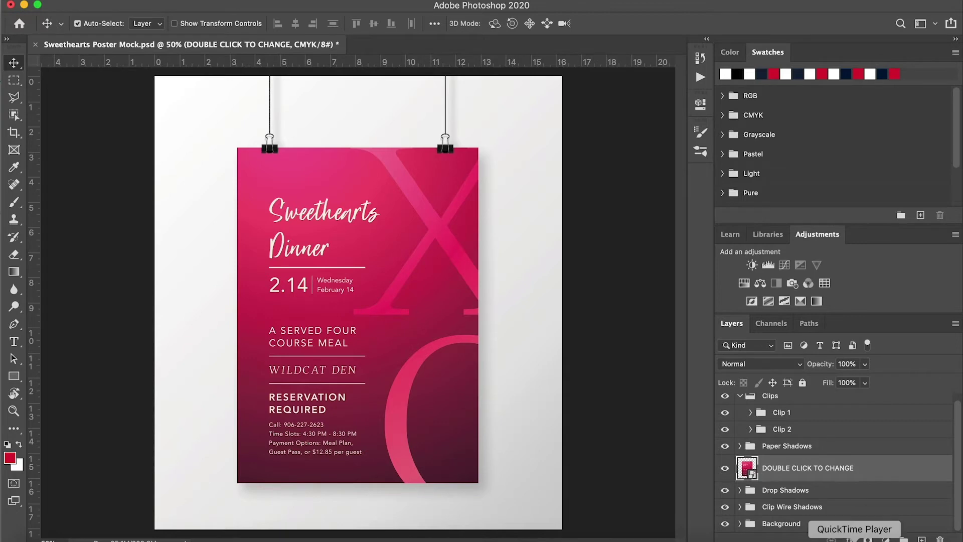
left_click(854, 540)
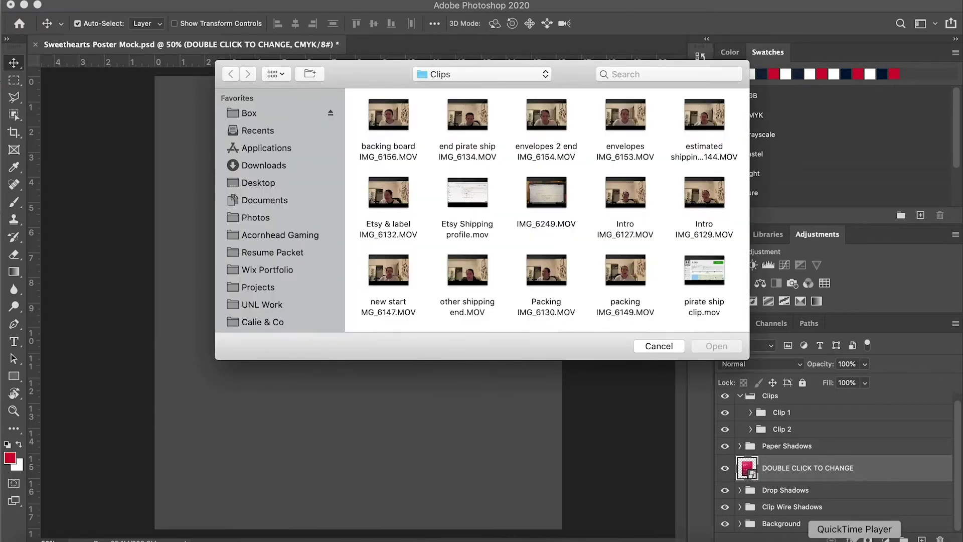
left_click(531, 396)
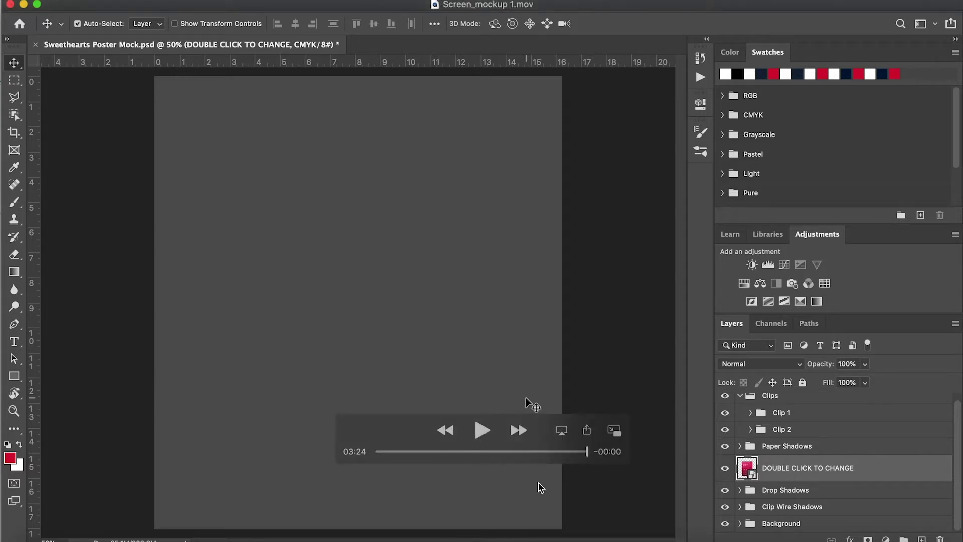
left_click(272, 538)
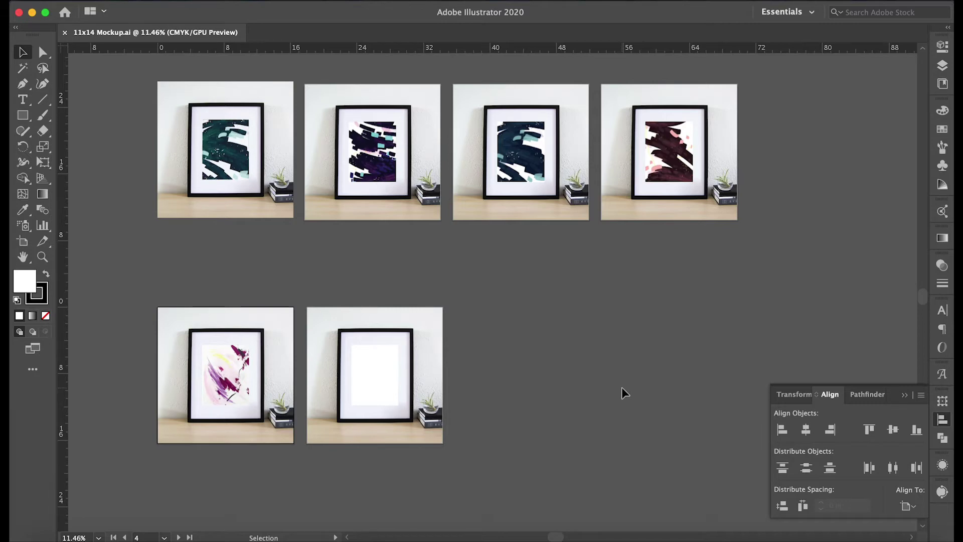
In Illustrator, examine the framed painting mockups and the empty frame mockup laid out in 11x14 Mockup.ai
scroll(621, 387, "down", 2)
scroll(622, 387, "right", 1)
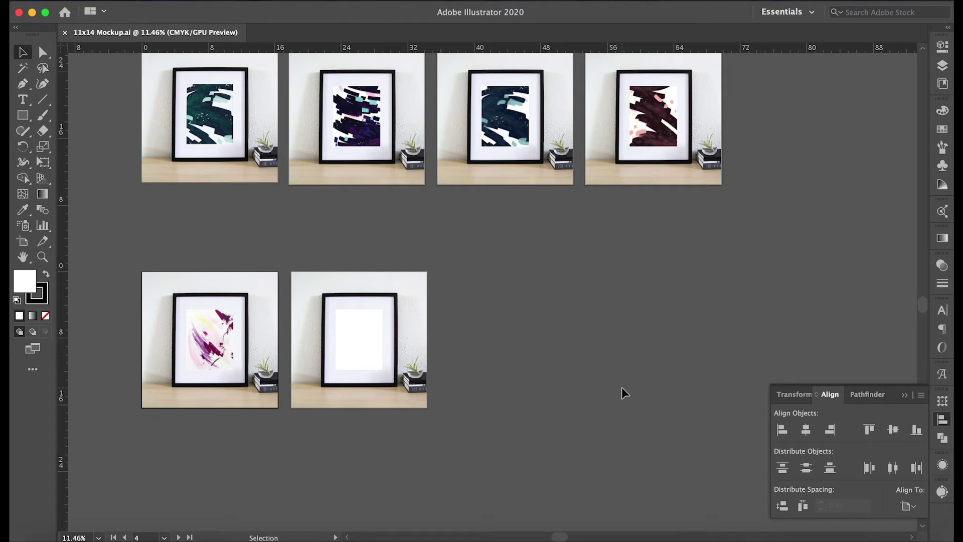
scroll(621, 387, "down", 3)
scroll(621, 387, "right", 1)
scroll(622, 387, "up", 2)
scroll(621, 387, "left", 1)
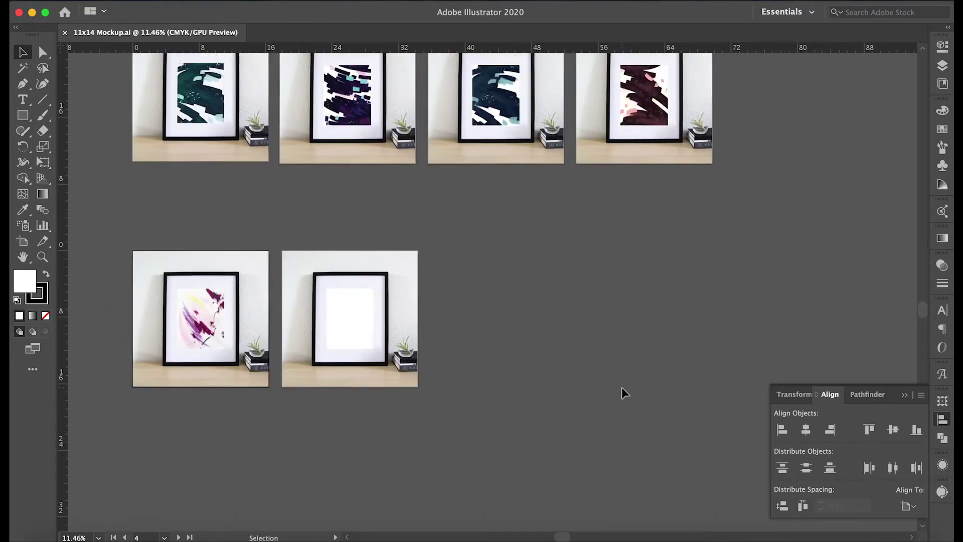
scroll(621, 387, "up", 1)
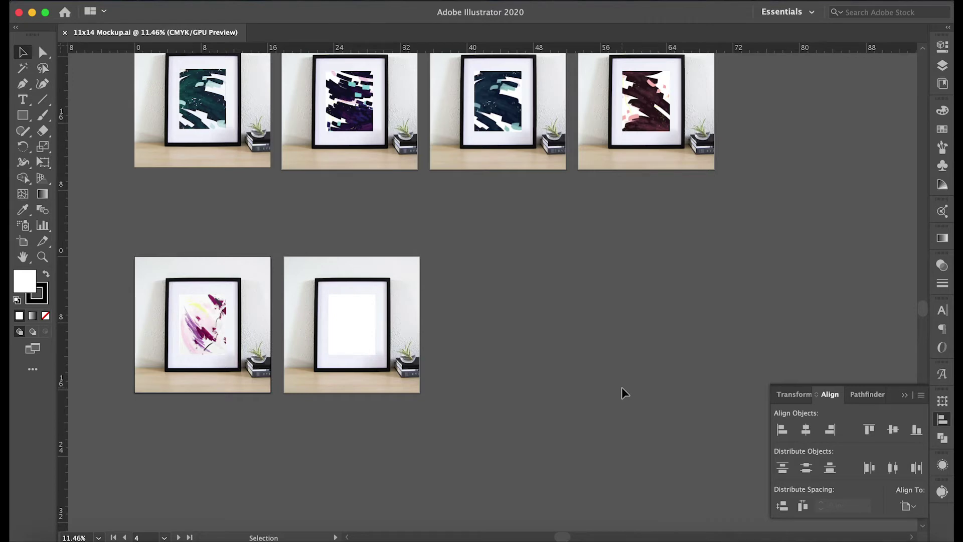
scroll(621, 387, "down", 3)
scroll(622, 387, "left", 3)
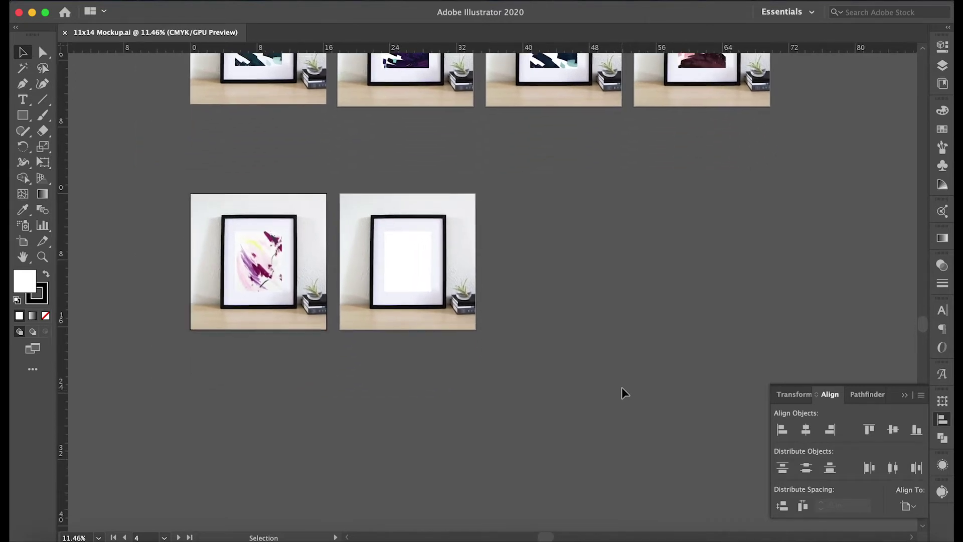
scroll(622, 387, "up", 5)
scroll(621, 387, "right", 2)
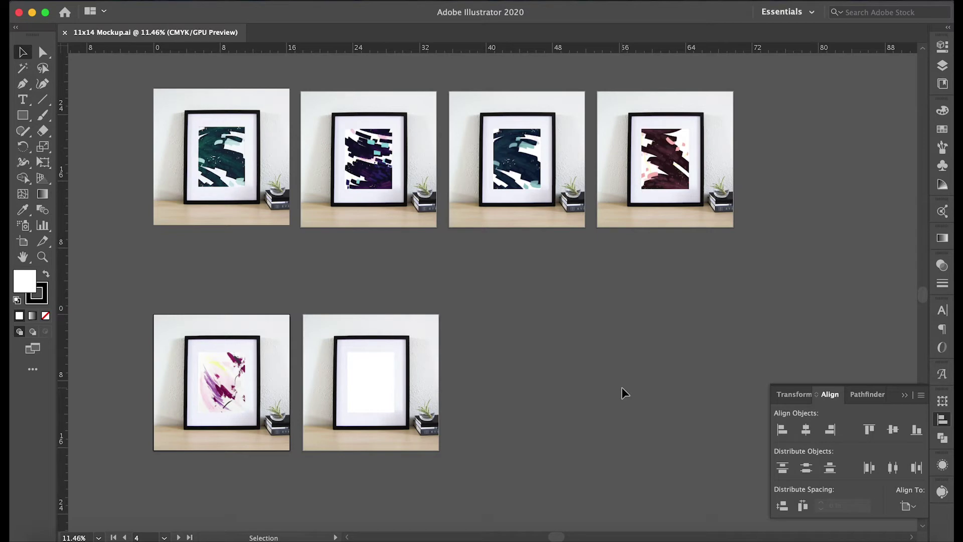
scroll(603, 309, "up", 3)
scroll(603, 309, "right", 1)
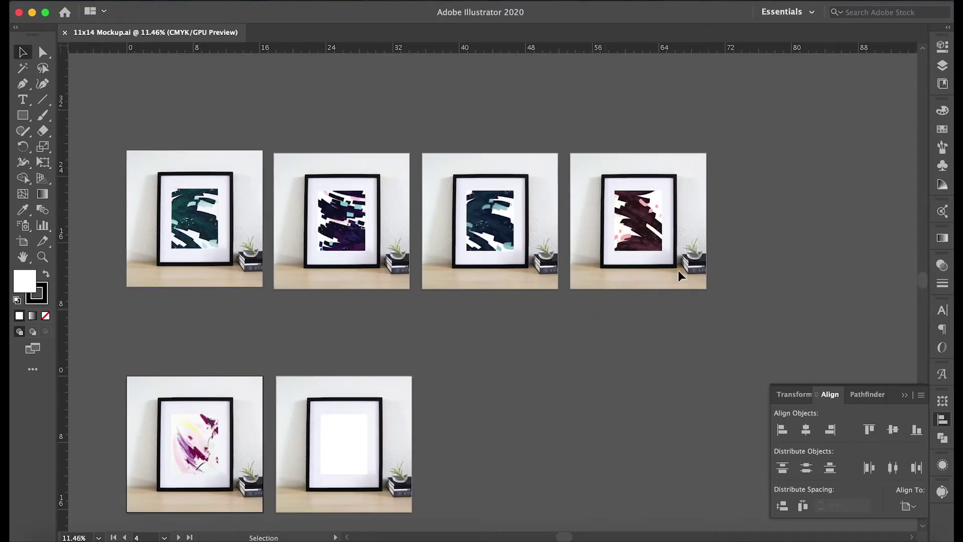
Inspect the framed burgundy and pink painting mockup up close
scroll(726, 239, "up", 5)
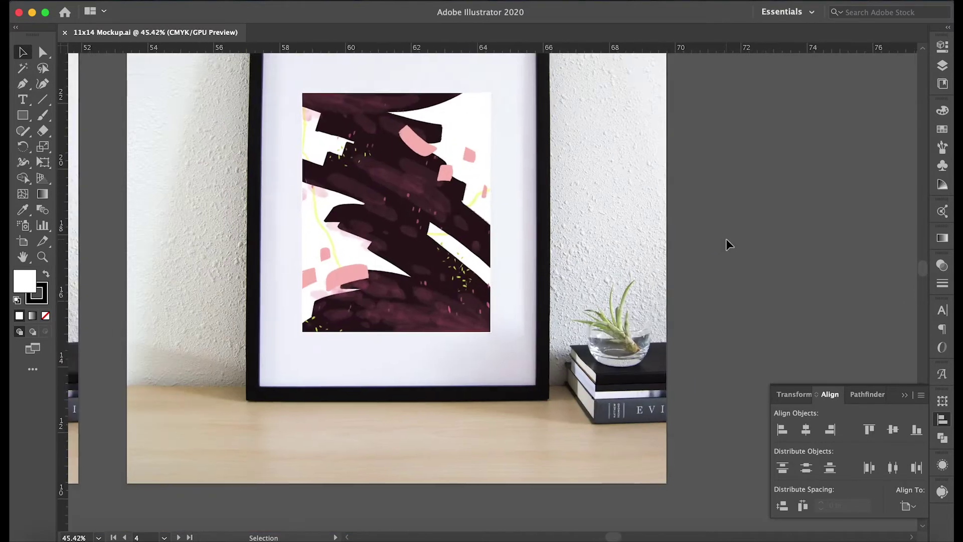
scroll(726, 239, "up", 1)
scroll(726, 239, "up", 2)
scroll(726, 239, "left", 2)
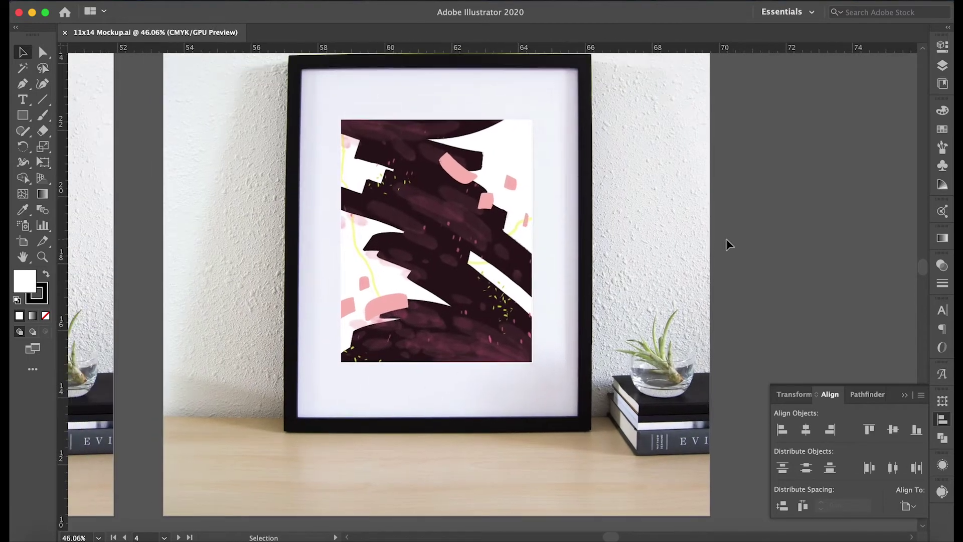
scroll(726, 238, "down", 3)
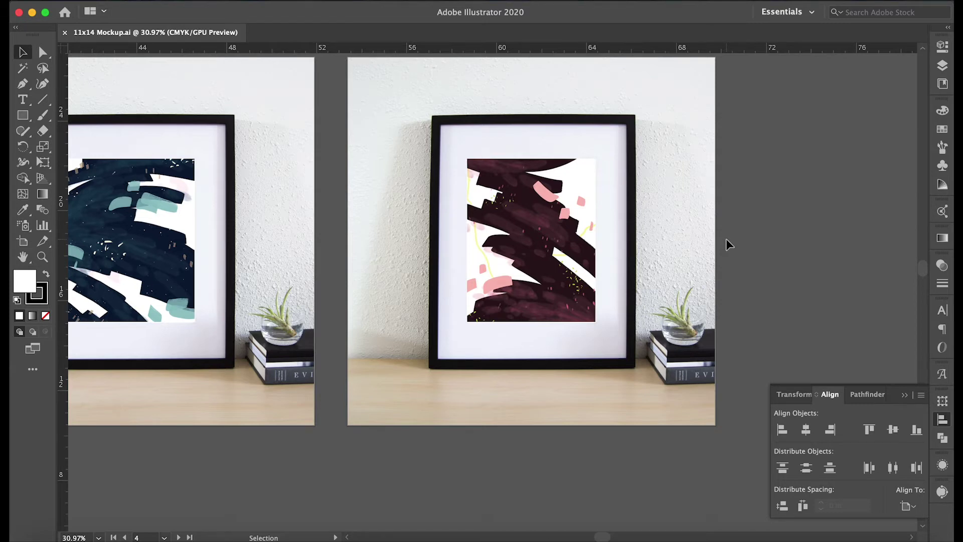
Move the painting-sized white rectangle to the gap on the left side of the burgundy and pink mockup
key("super+minus")
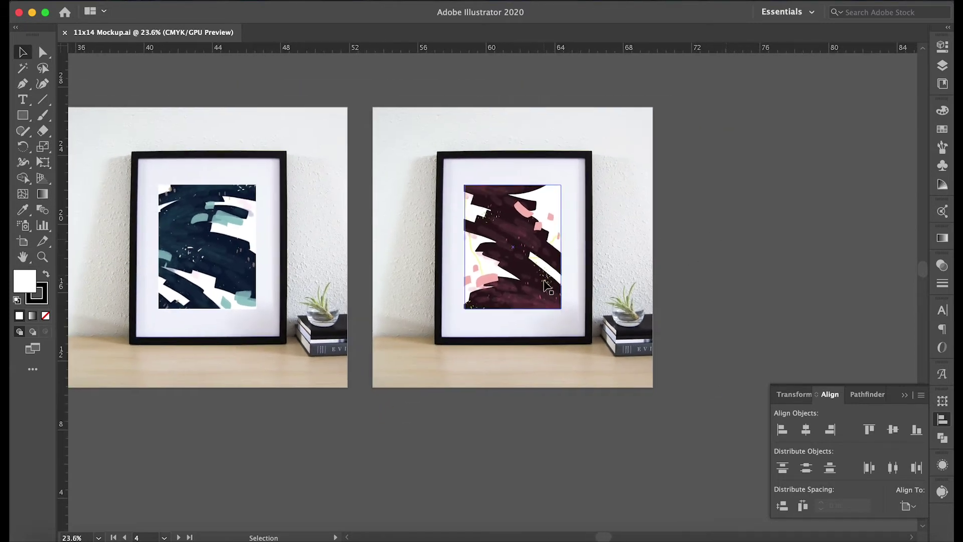
left_click_drag(666, 112, 762, 236)
left_click(735, 273)
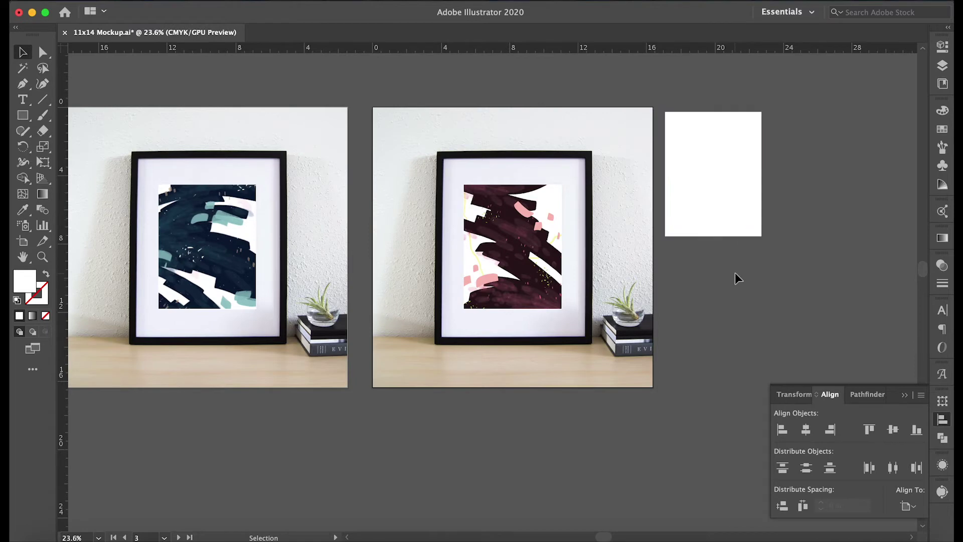
left_click_drag(684, 216, 388, 310)
scroll(579, 264, "up", 6)
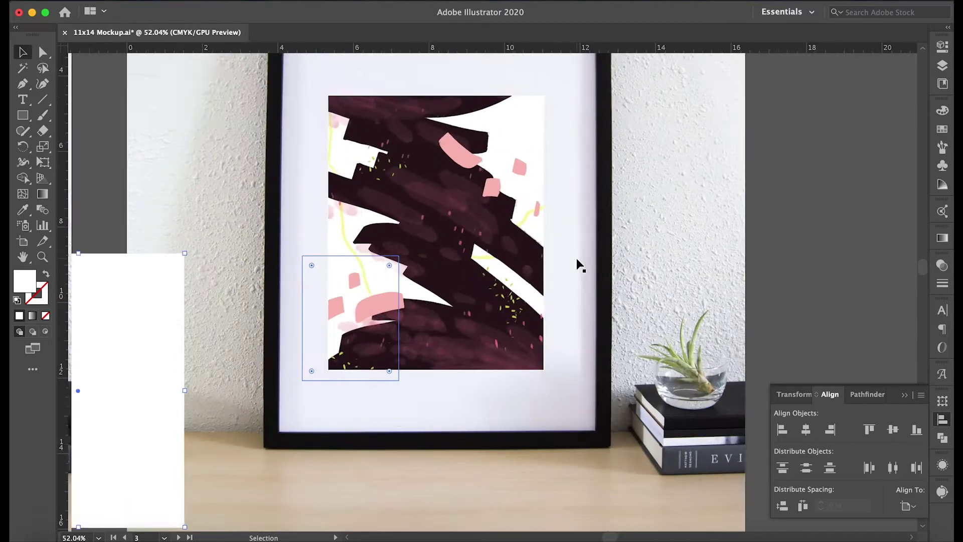
Try to move the frame photo of the burgundy mockup, undo the change, and deselect everything
scroll(577, 263, "down", 3)
left_click_drag(544, 273, 364, 398)
key("ctrl+z")
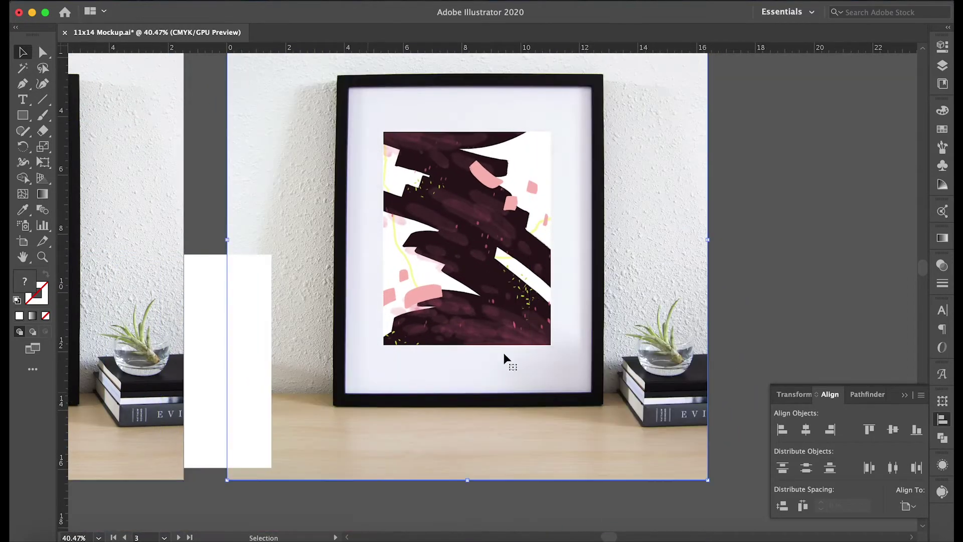
left_click(832, 251)
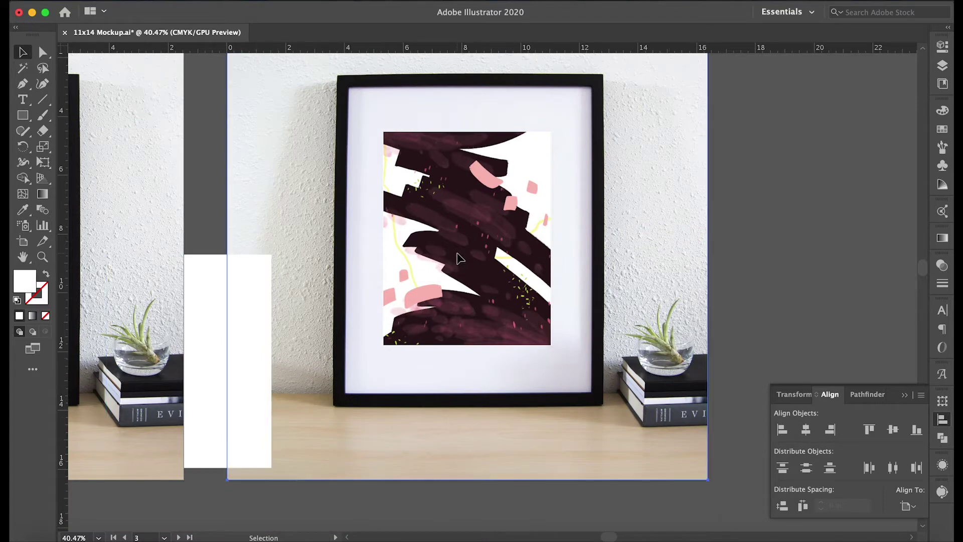
left_click(708, 239)
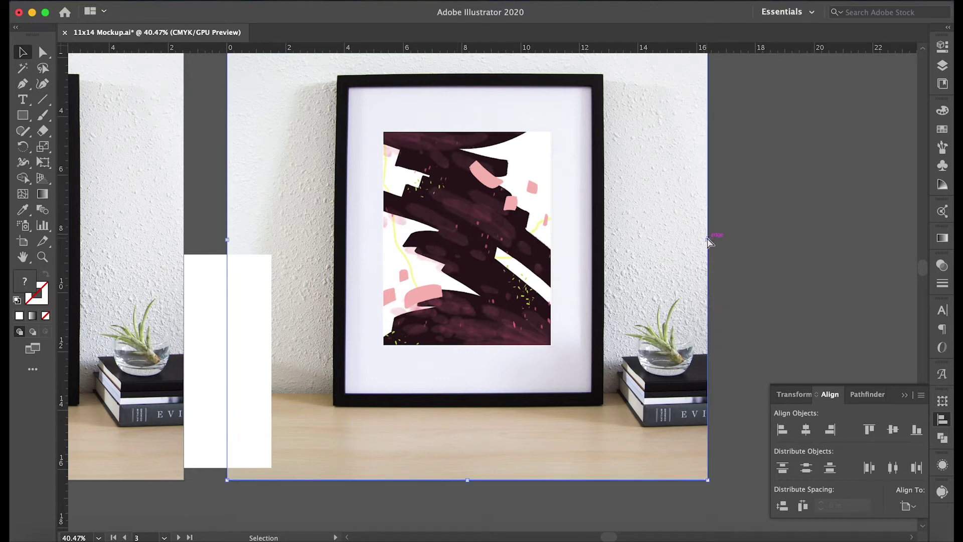
left_click(709, 241)
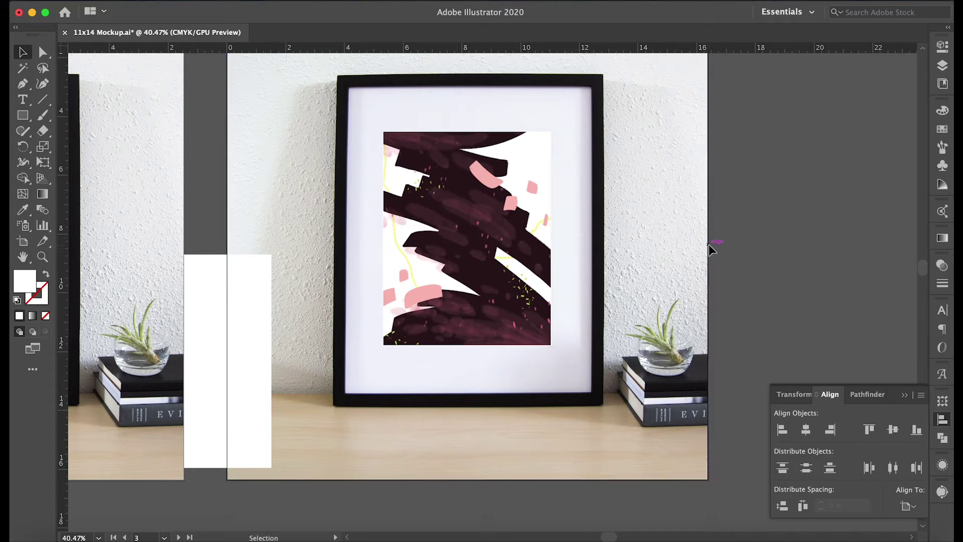
Shift the burgundy painting sideways out of its frame, undo the move, and clear the selection
left_click(542, 271)
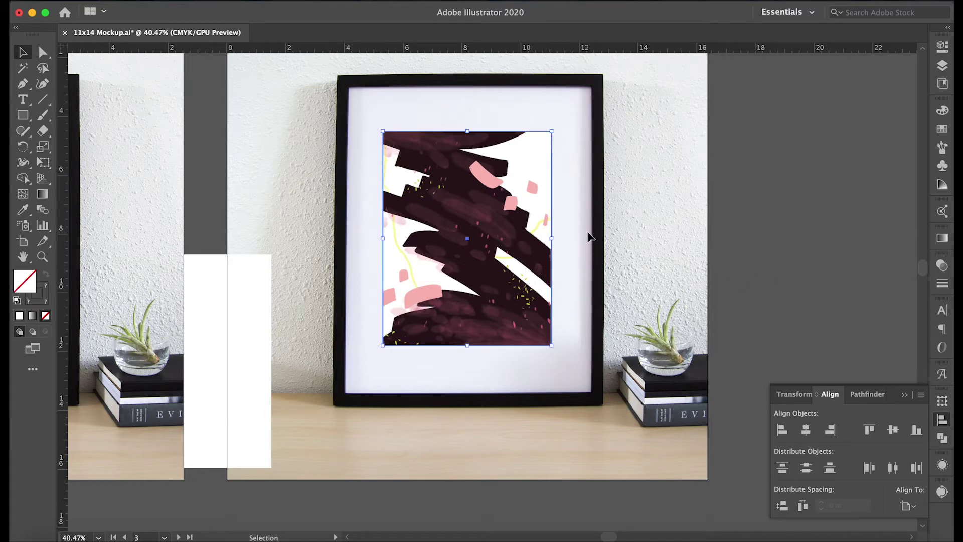
left_click_drag(537, 276, 701, 262)
key("shift+super+a")
key("super+z")
key("shift+super+a")
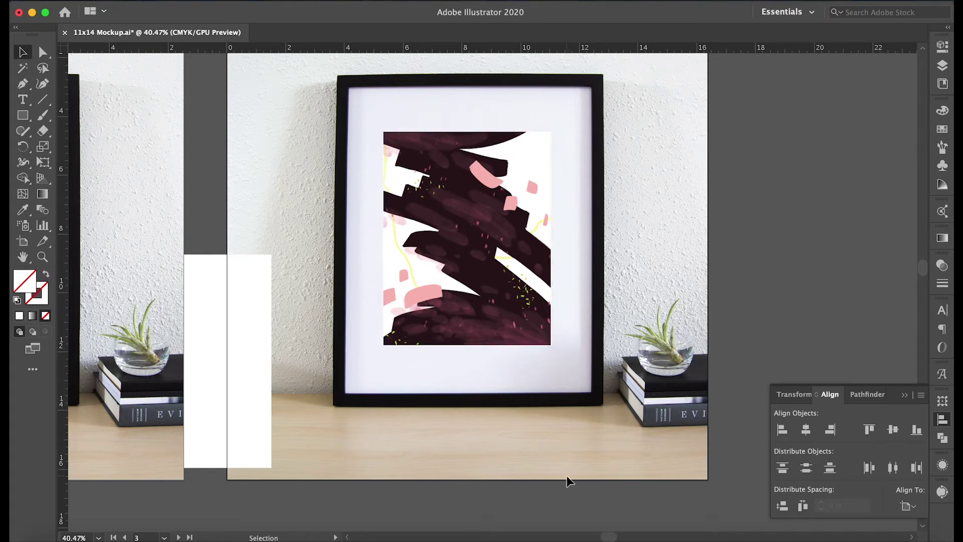
Unlock all locked objects in the document and clear the selection
key("alt+super+2")
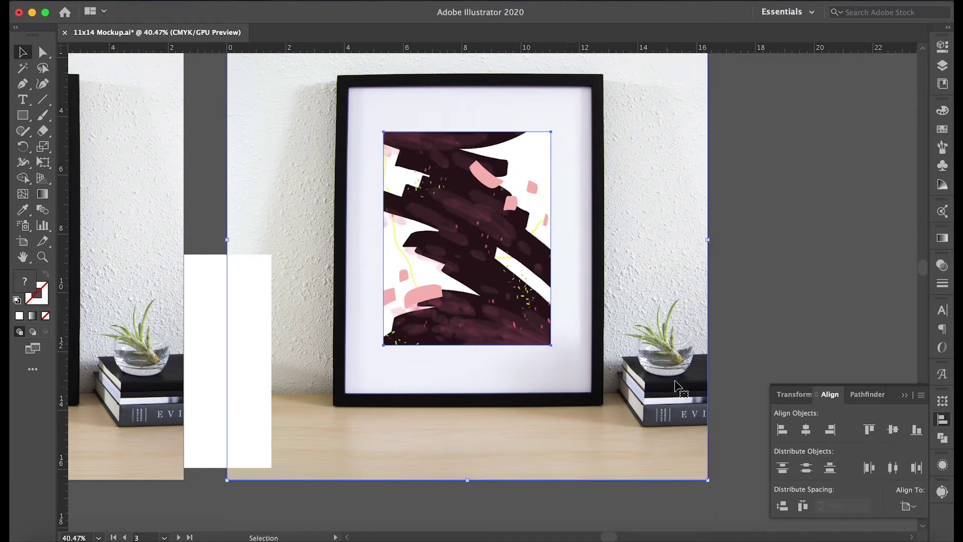
left_click(766, 292)
scroll(766, 292, "down", 1)
scroll(766, 292, "down", 3)
scroll(765, 292, "right", 1)
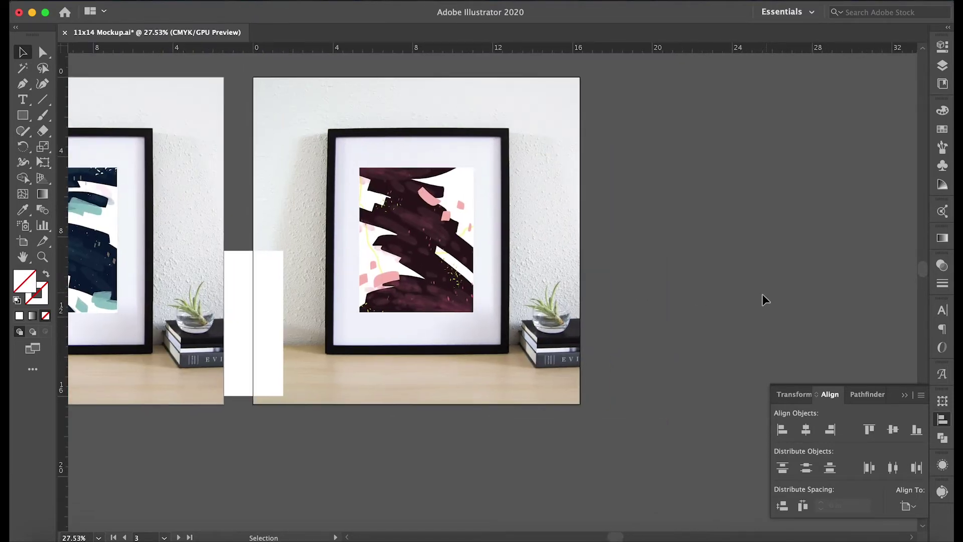
Move the frame photo from behind the burgundy painting to the right, clear of the artboard, and deselect it
left_click(410, 331)
left_click_drag(411, 337, 709, 333)
scroll(709, 333, "right", 3)
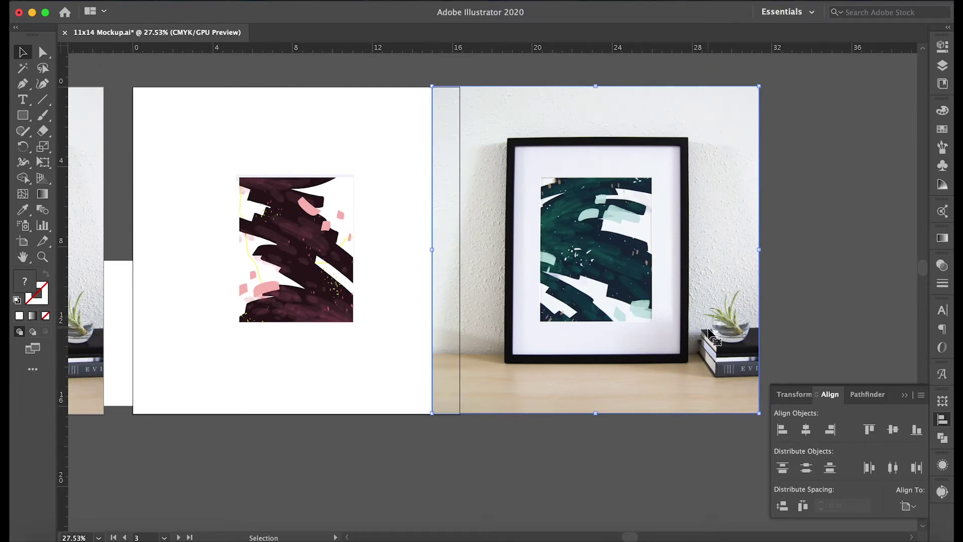
left_click_drag(712, 335, 730, 334)
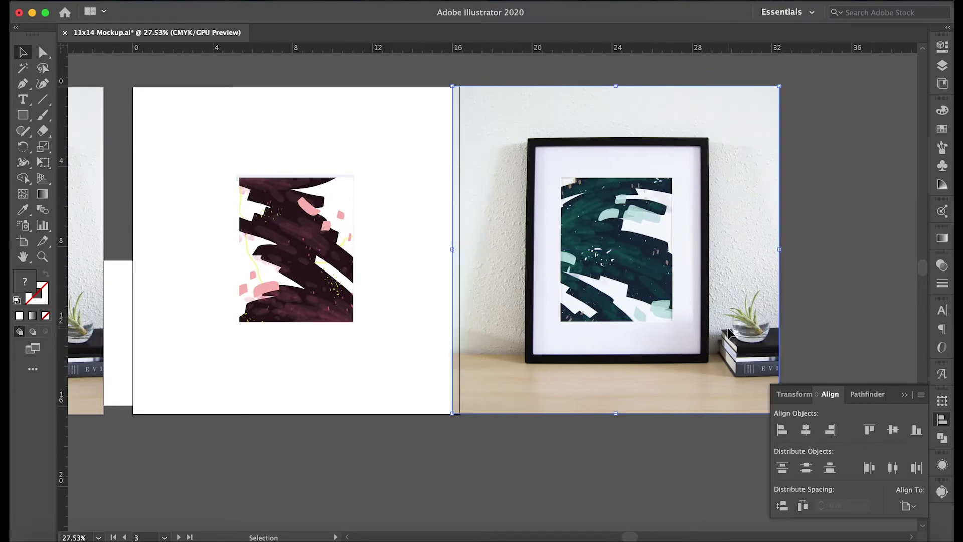
left_click(905, 394)
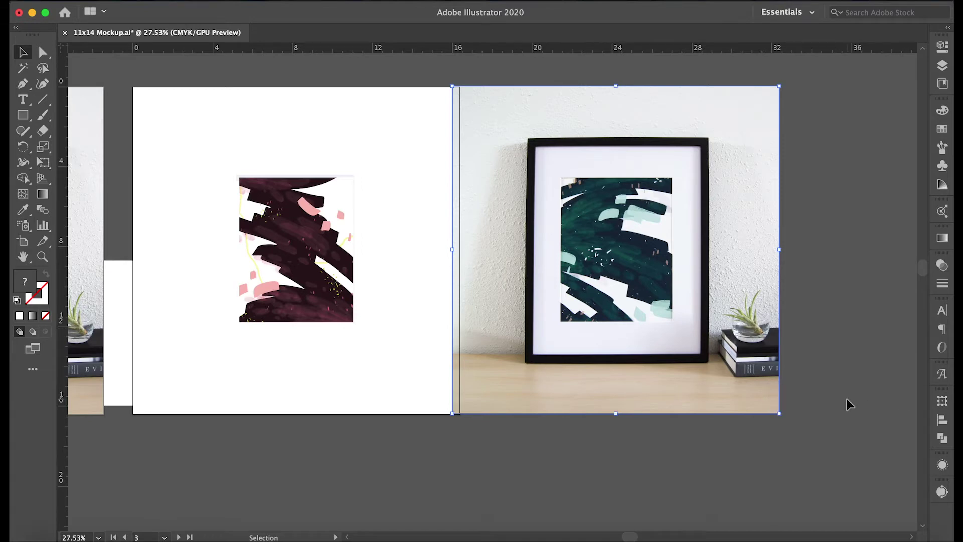
key("super+shift+z")
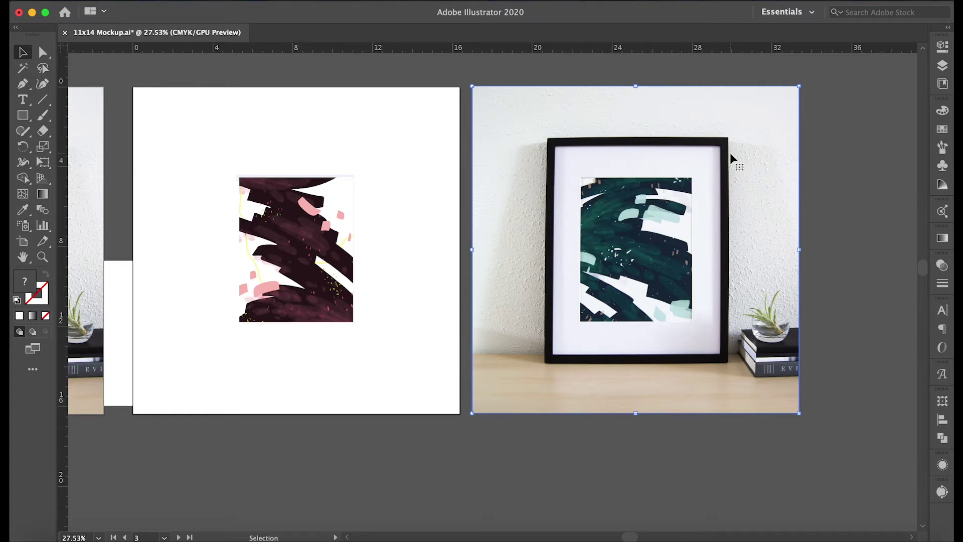
left_click(827, 154)
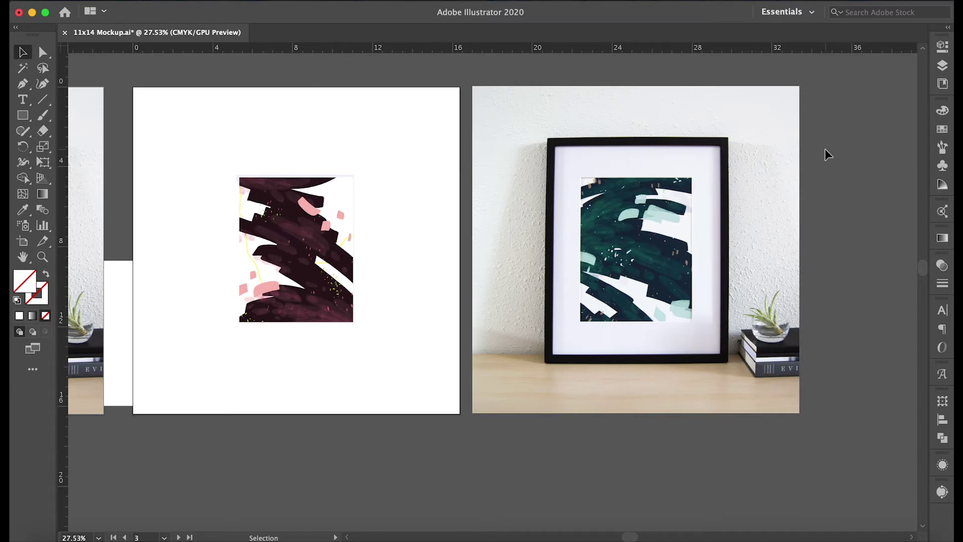
Draw a small rectangle below the artboard, move it over the burgundy painting's lower-right corner, and make a clipping mask from both
left_click(22, 115)
mouse_move(423, 447)
left_mouse_down()
mouse_move(471, 484)
mouse_move(508, 487)
left_mouse_up()
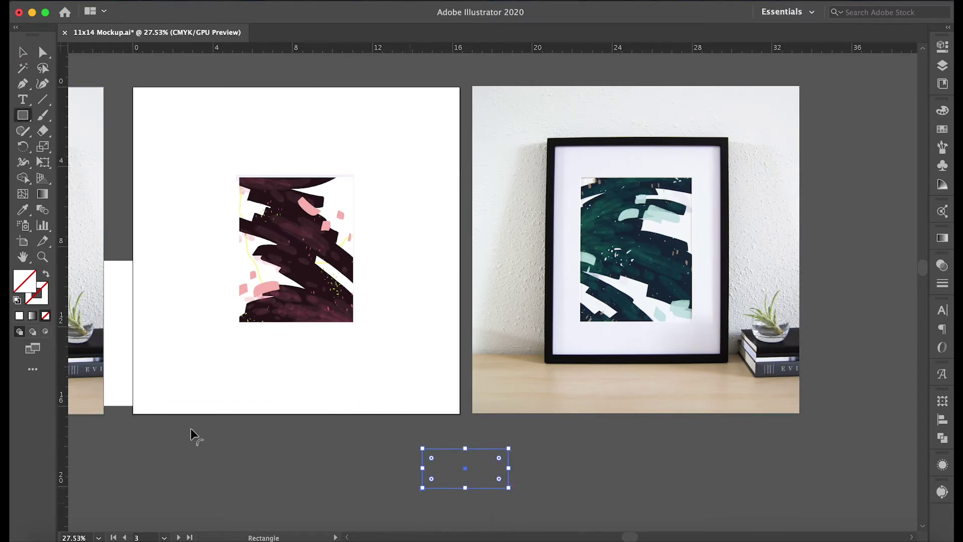
key("v")
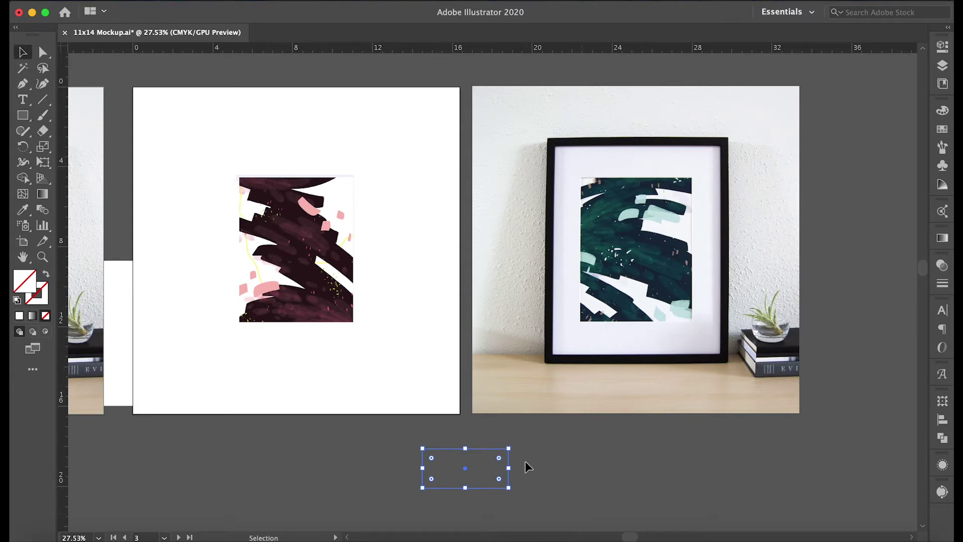
left_click_drag(504, 446, 382, 281)
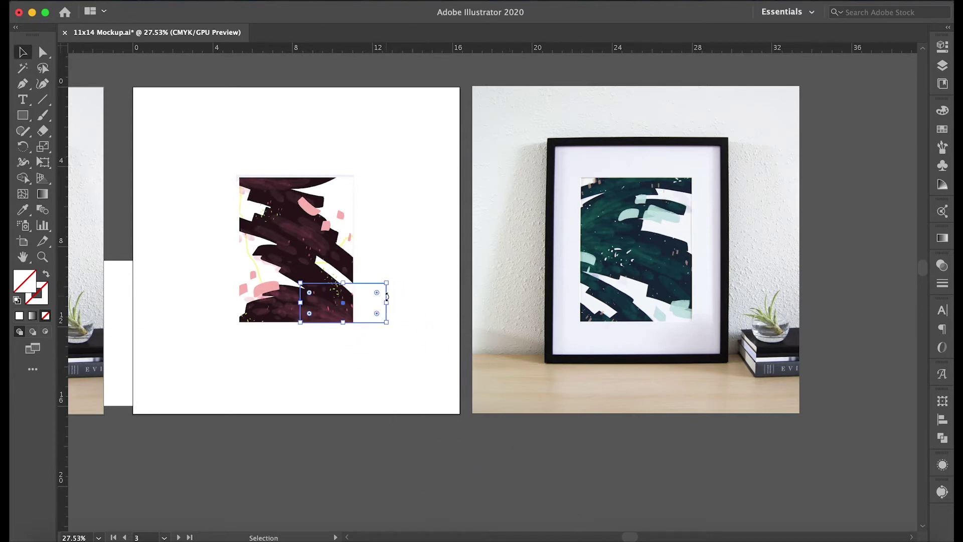
left_click_drag(398, 355, 277, 238)
key("super+7")
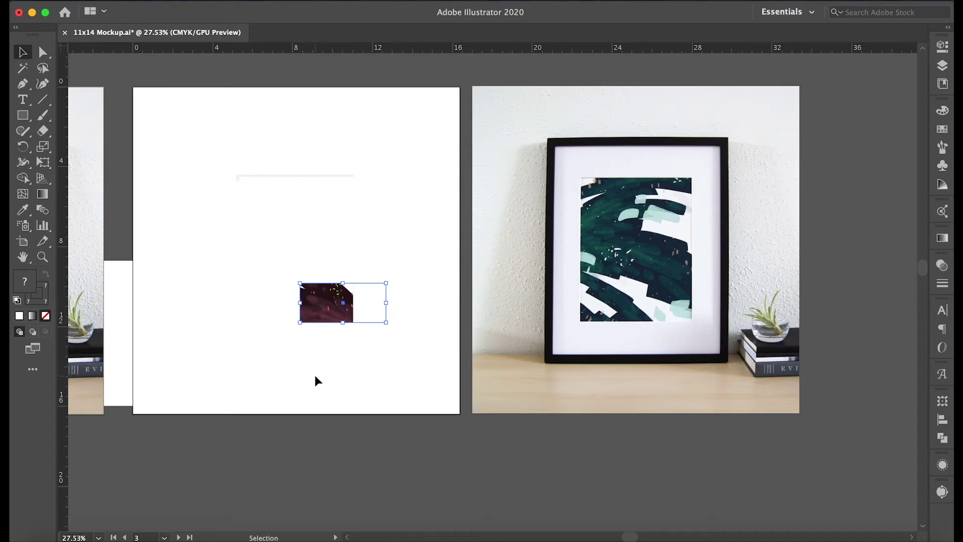
Delete the clipped burgundy painting, undo the deletion and the clipping mask, and deselect everything
key("Delete")
key("super+z")
key("super+z")
key("super+z")
left_click(353, 474)
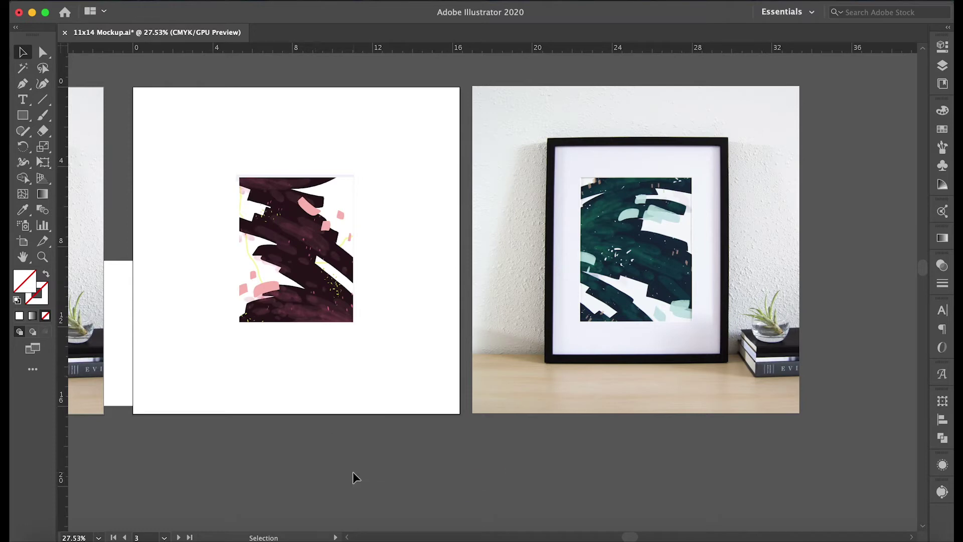
Review the row of mockups, comparing the separated painting and frame photo with the blue, purple and green framed paintings
scroll(529, 451, "right", 2)
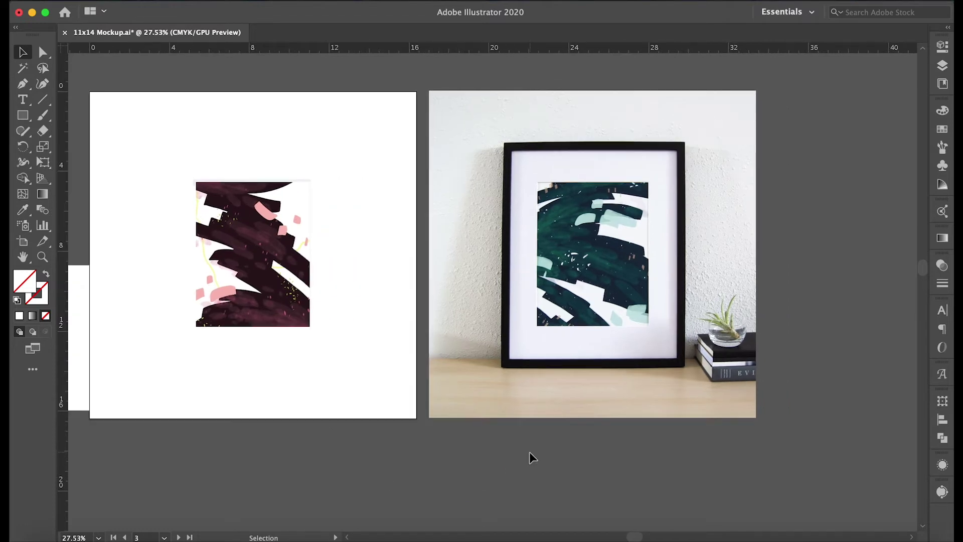
scroll(529, 451, "left", 20)
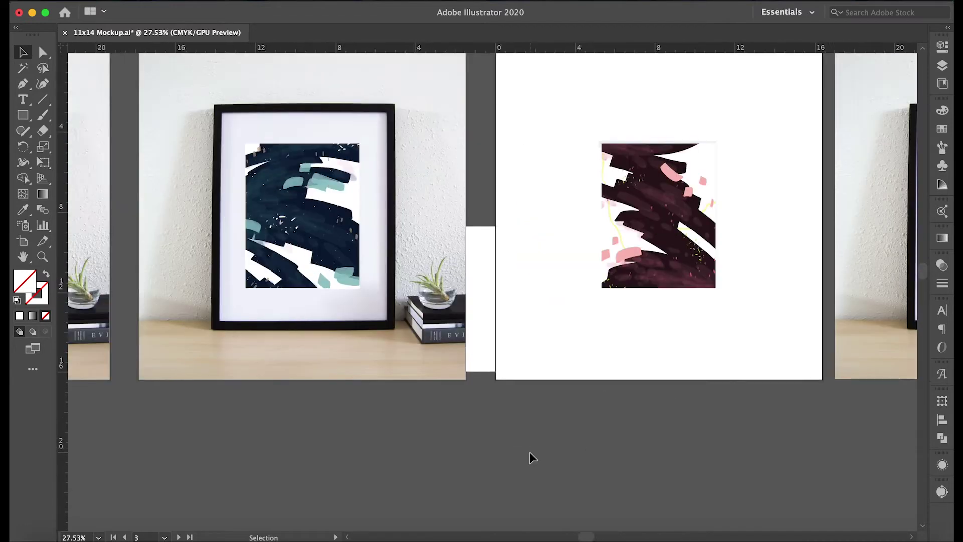
scroll(528, 452, "left", 10)
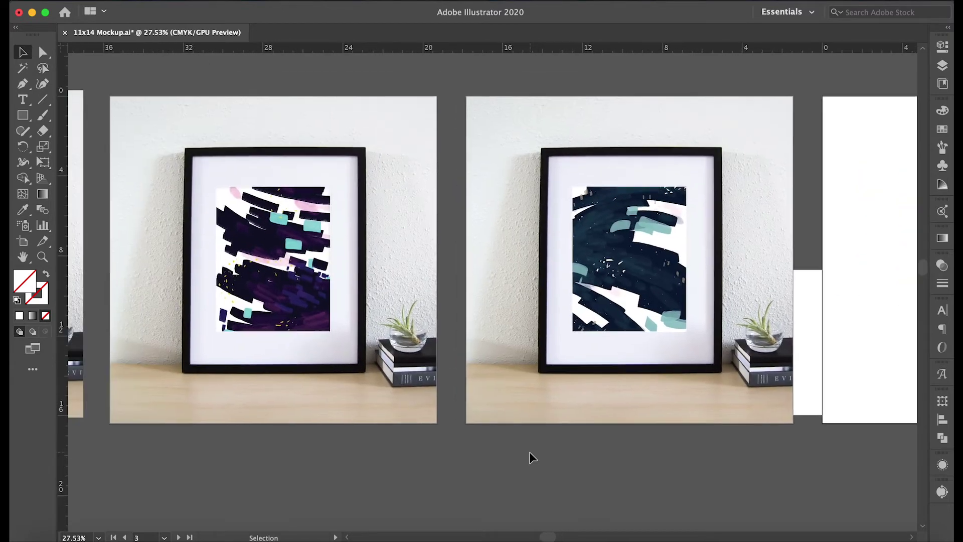
scroll(528, 451, "left", 4)
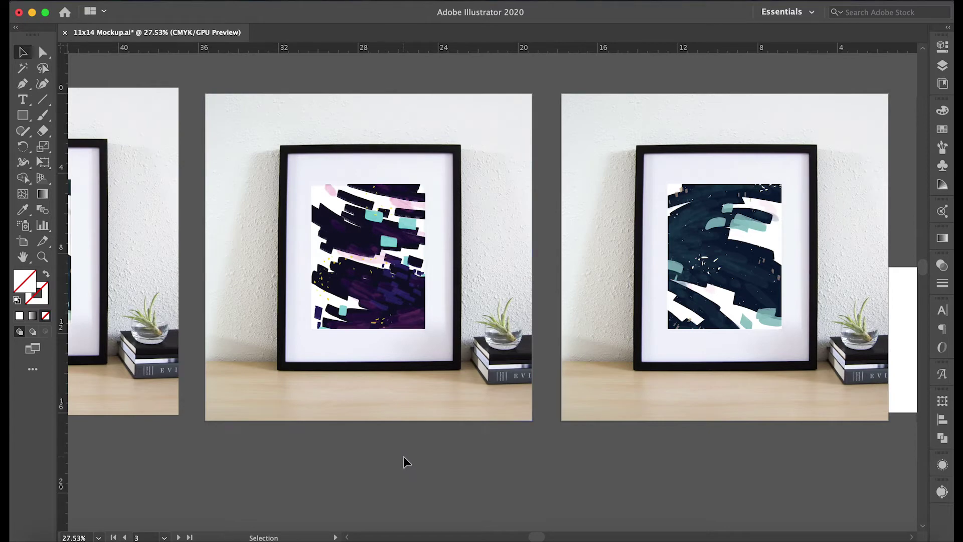
scroll(403, 459, "left", 12)
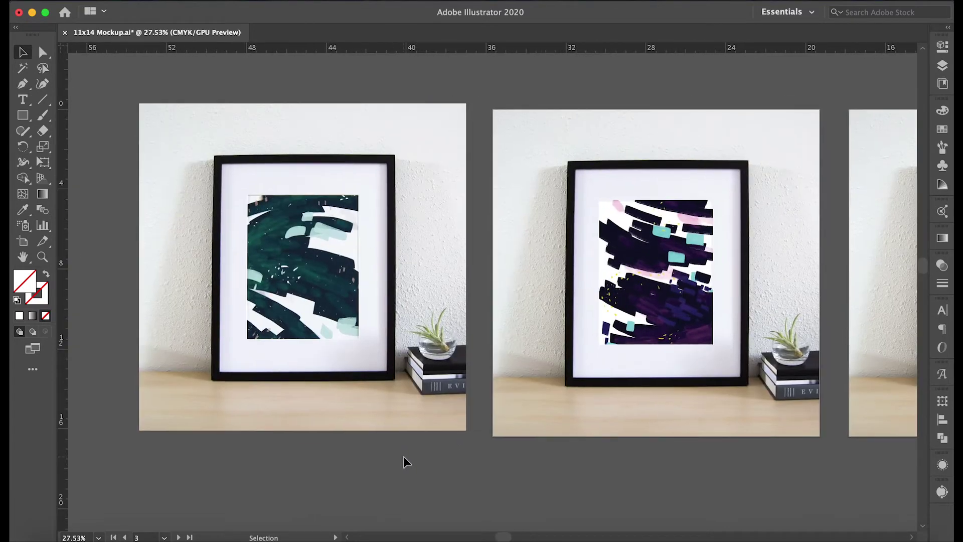
scroll(403, 456, "right", 3)
scroll(403, 456, "down", 2)
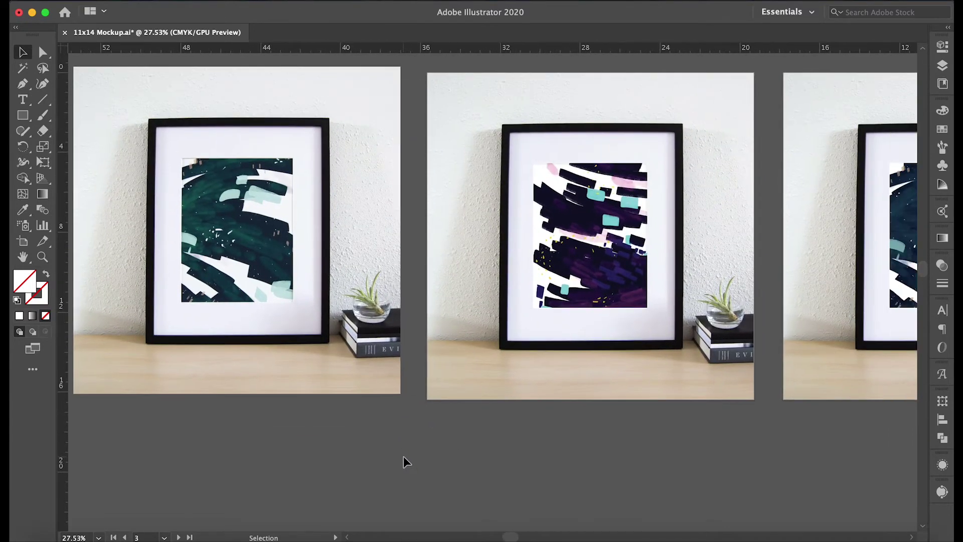
scroll(403, 456, "down", 3)
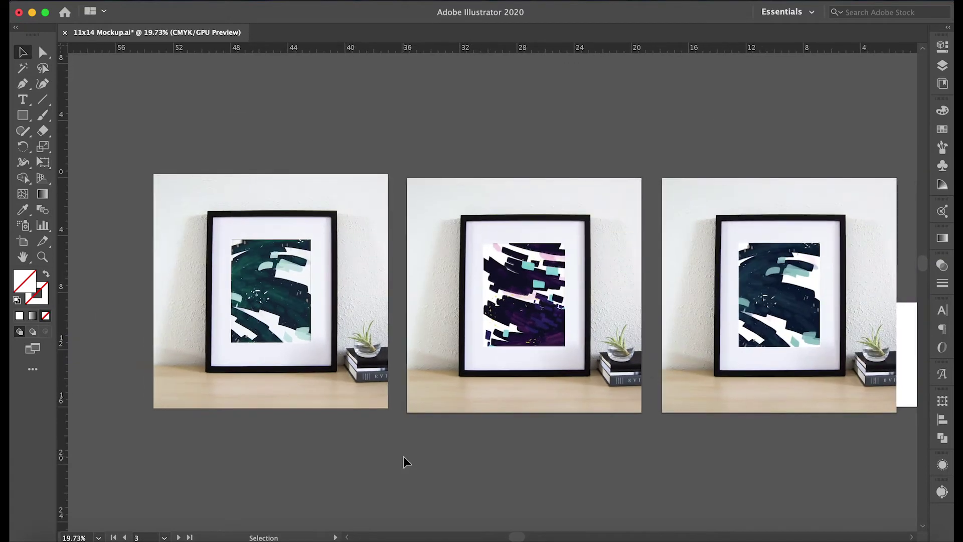
scroll(403, 456, "up", 1)
scroll(403, 459, "down", 2)
scroll(403, 458, "left", 1)
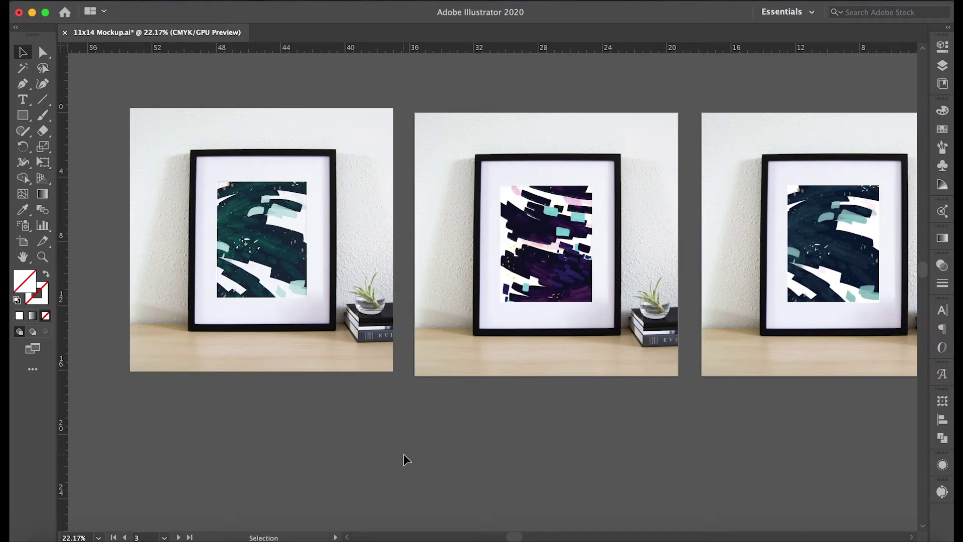
Inspect the lower edge and lower-right corner of the purple painting up close against the frame's mat
scroll(623, 369, "up", 5)
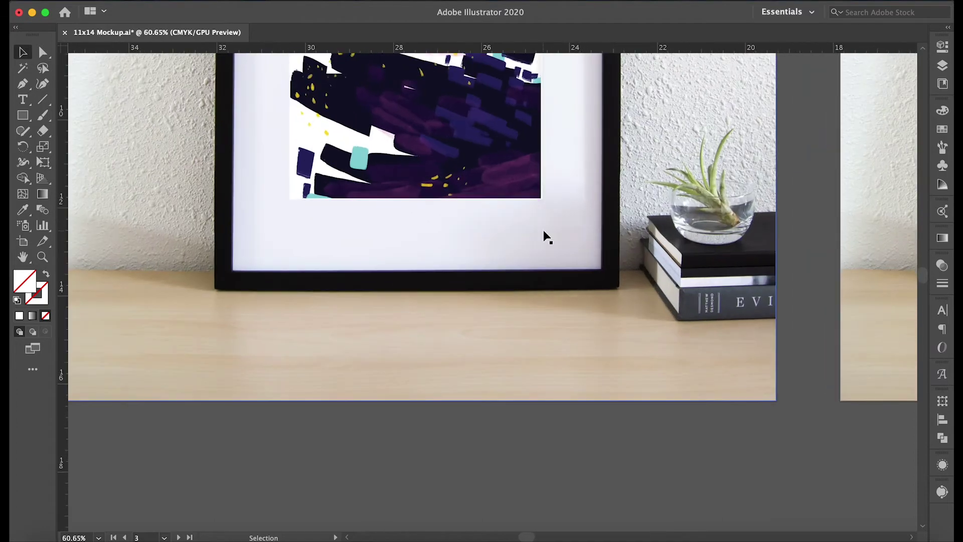
scroll(543, 230, "up", 6)
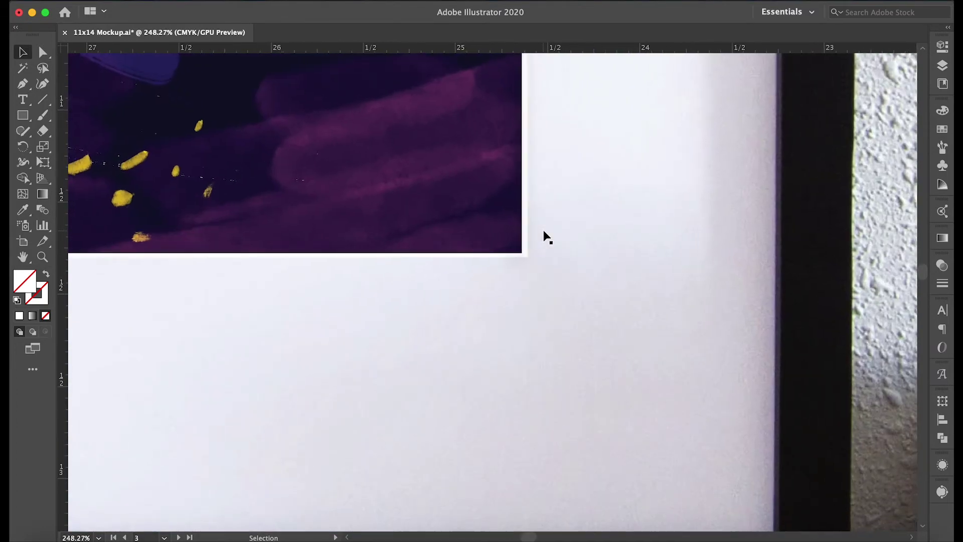
scroll(543, 229, "up", 1)
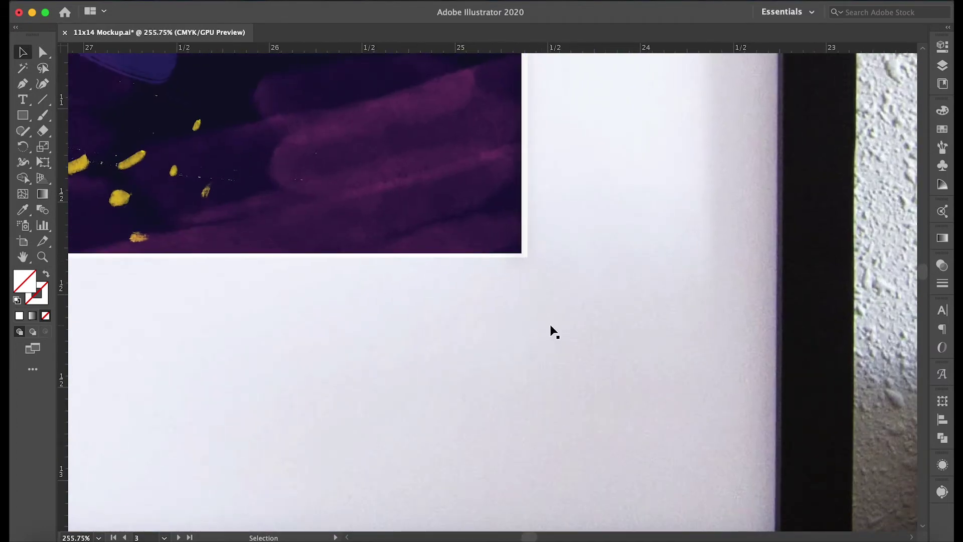
scroll(540, 303, "left", 5)
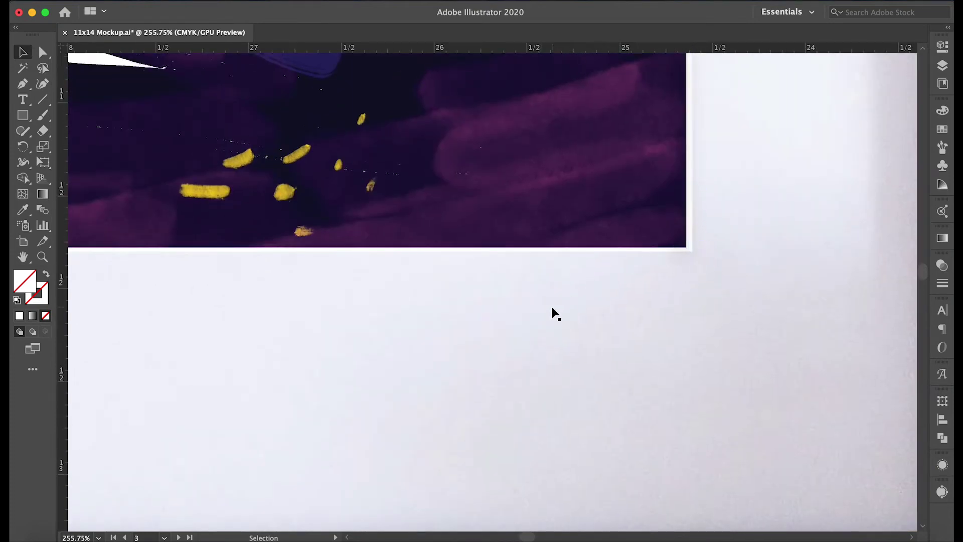
scroll(556, 314, "left", 3)
scroll(555, 314, "left", 10)
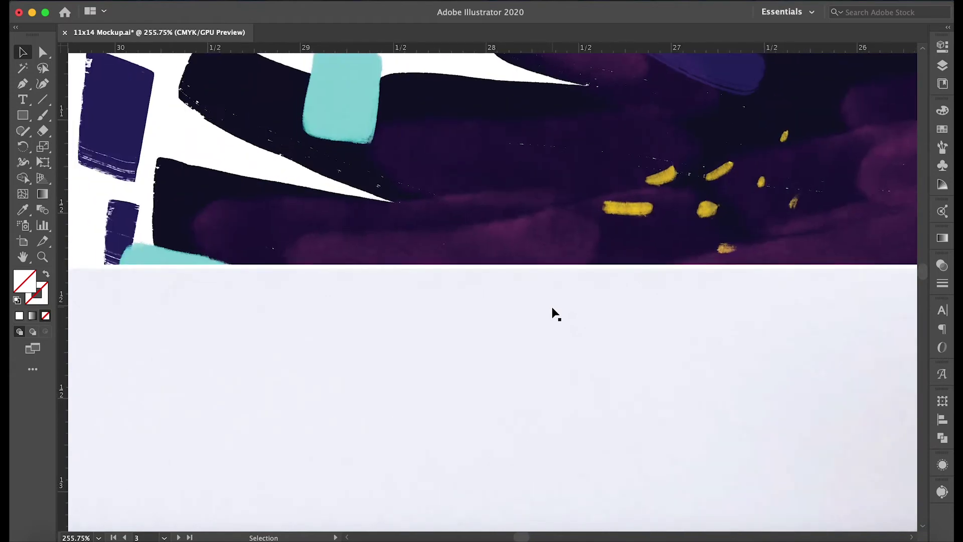
scroll(555, 314, "down", 10)
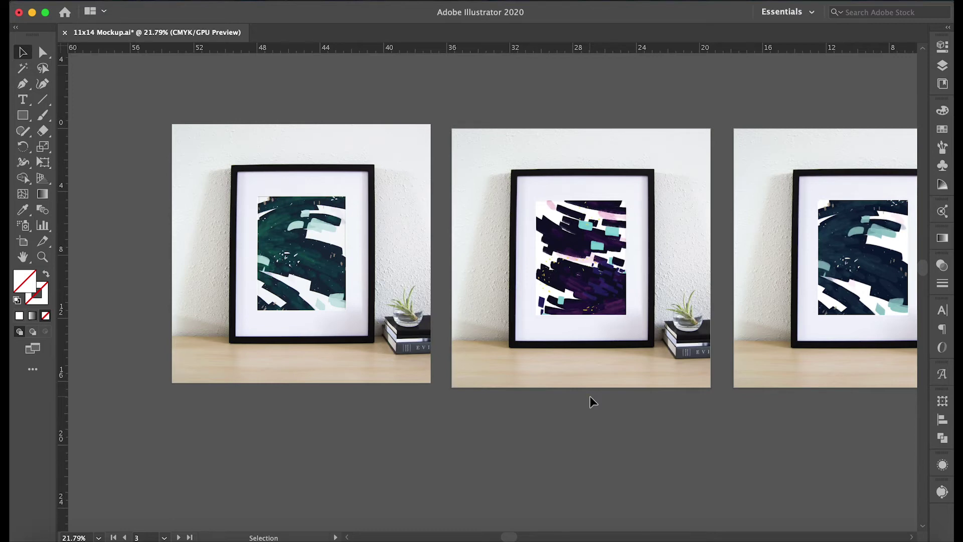
Open How To Mockup Paintings.ai from the How To Mockup Paintings folder in Finder
scroll(590, 396, "down", 5)
scroll(589, 396, "down", 3)
scroll(590, 396, "right", 2)
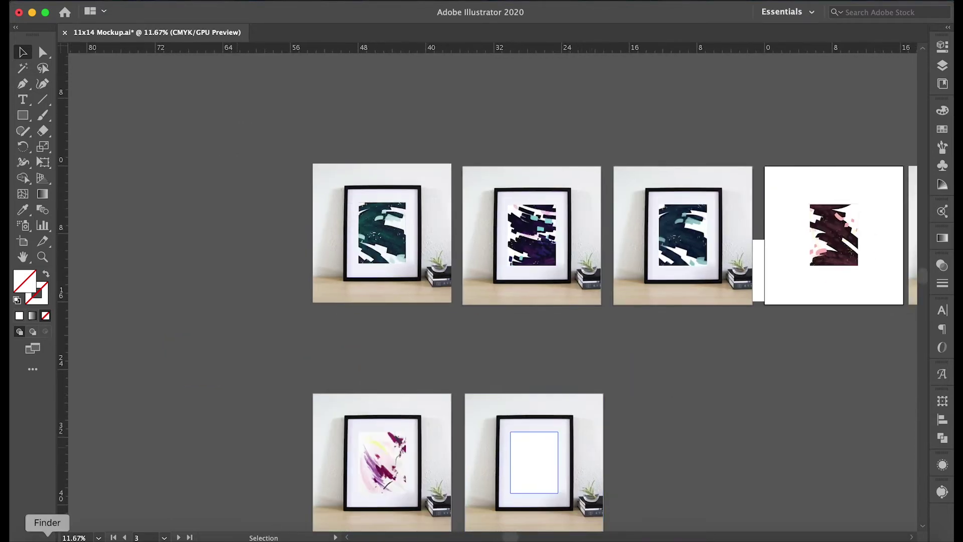
left_click(47, 538)
left_click(303, 495)
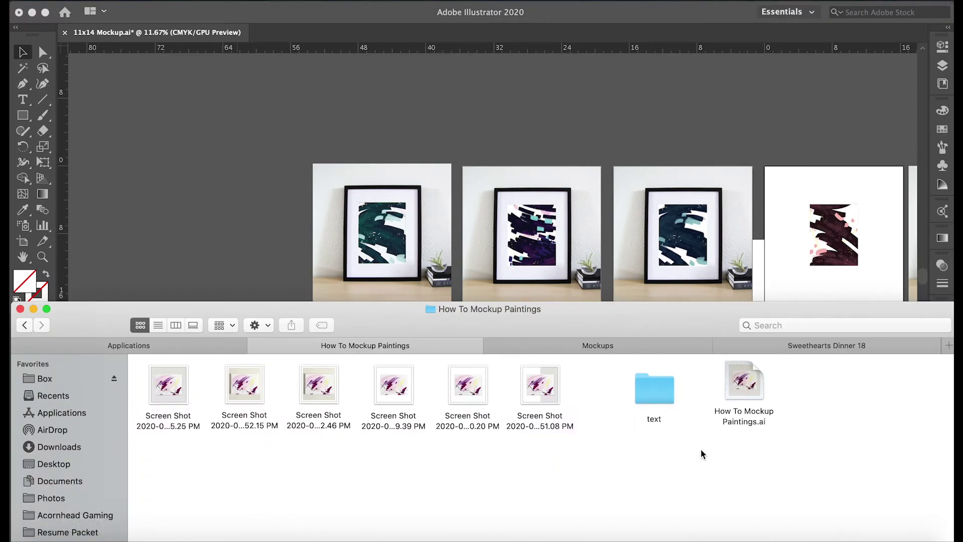
left_click_drag(759, 384, 760, 384)
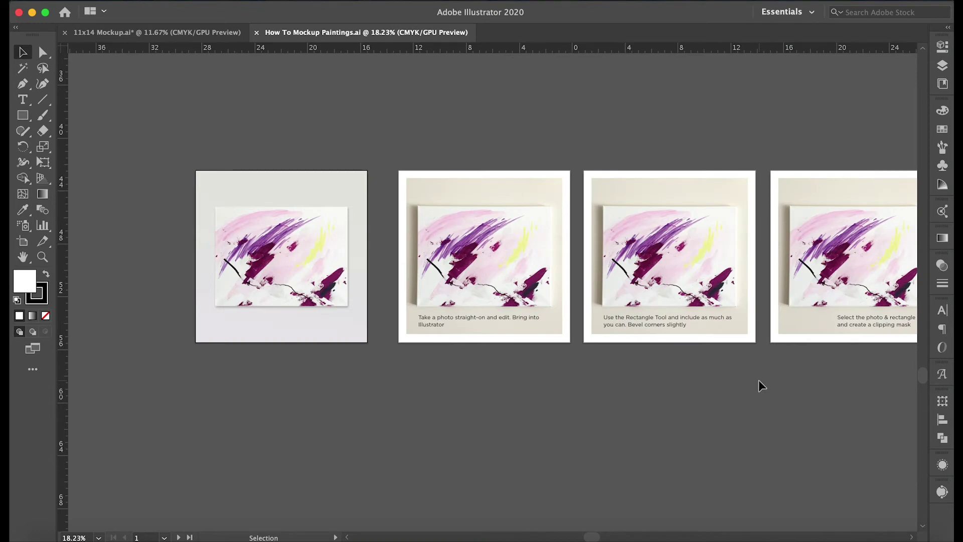
Review the row of tutorial artboards, examining the straight-on photo step and the Rectangle Tool step up close
scroll(277, 402, "down", 5)
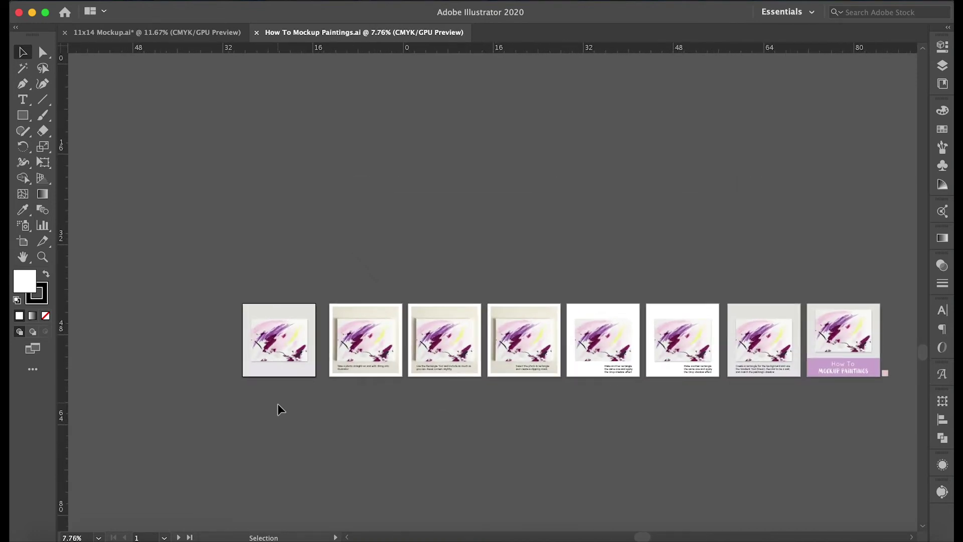
scroll(275, 384, "up", 4)
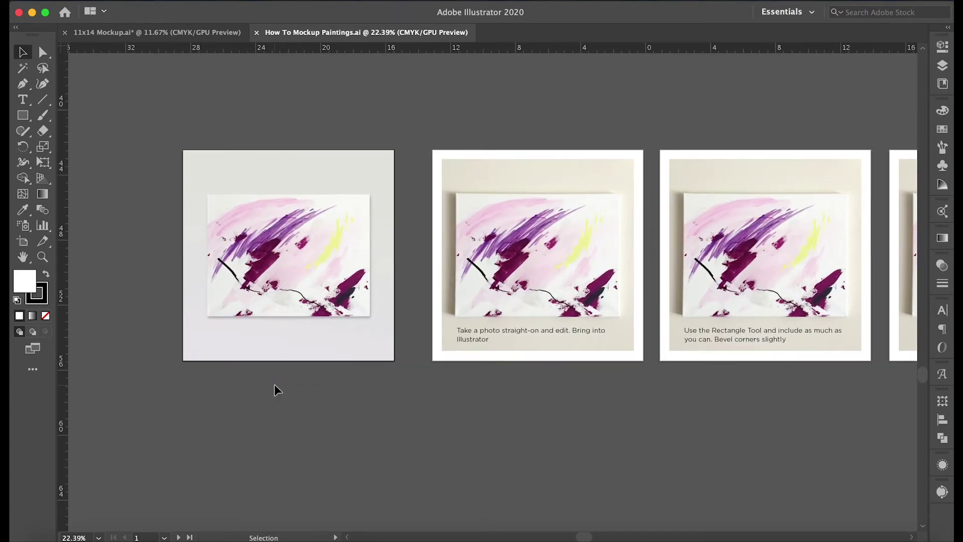
scroll(275, 384, "right", 3)
scroll(406, 374, "up", 4)
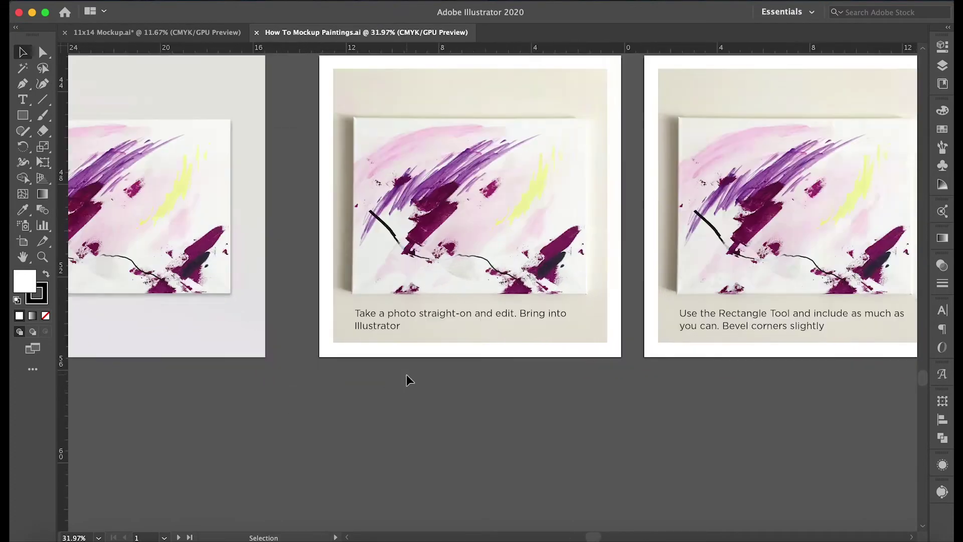
scroll(406, 374, "up", 3)
scroll(406, 375, "right", 2)
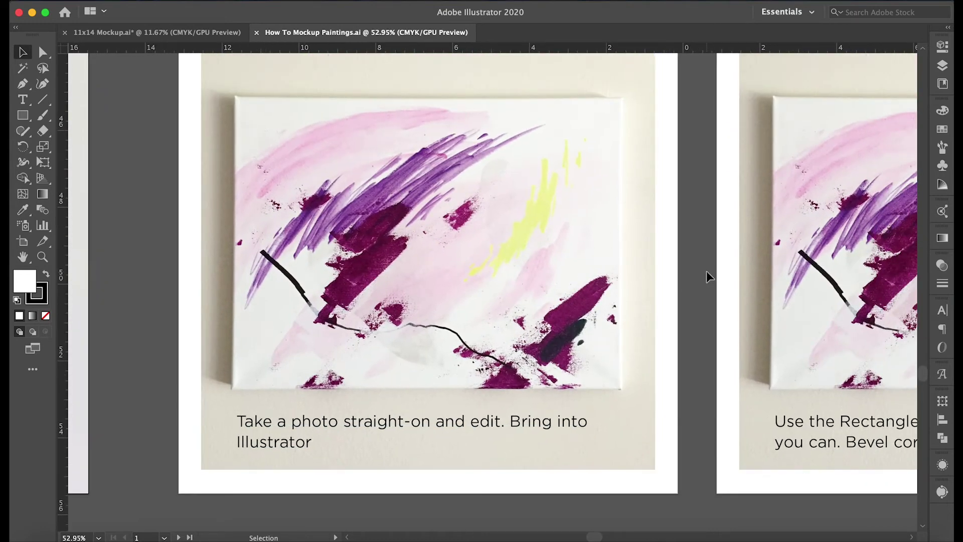
scroll(706, 272, "up", 1)
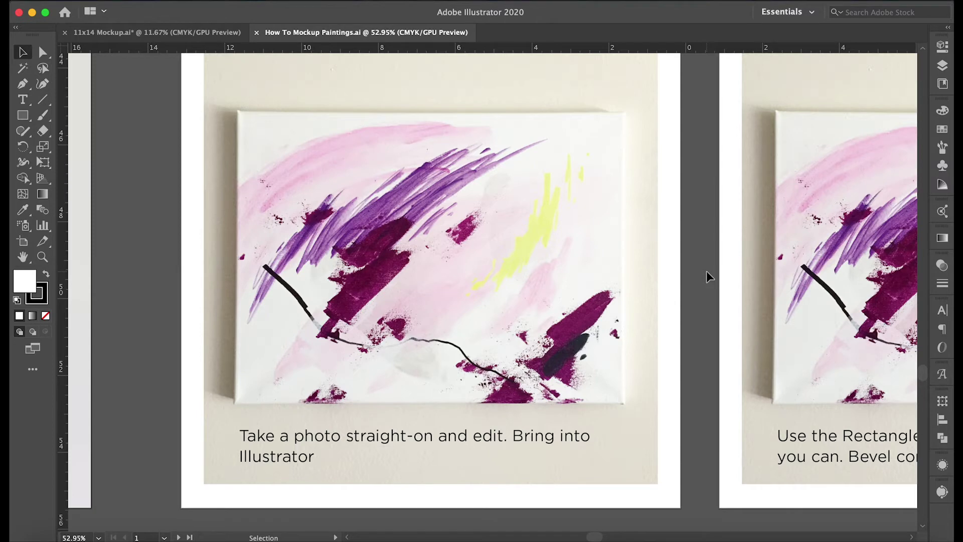
scroll(706, 271, "right", 10)
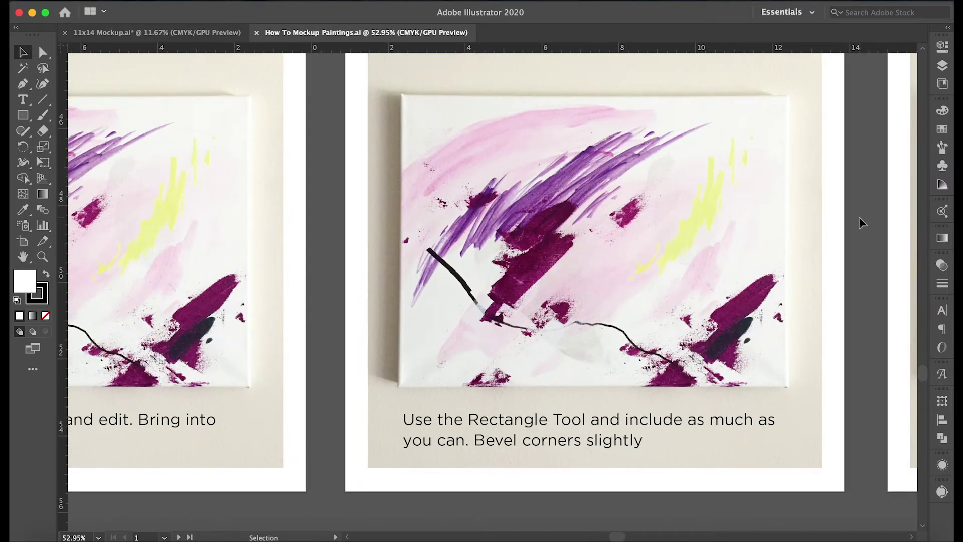
scroll(859, 218, "right", 3)
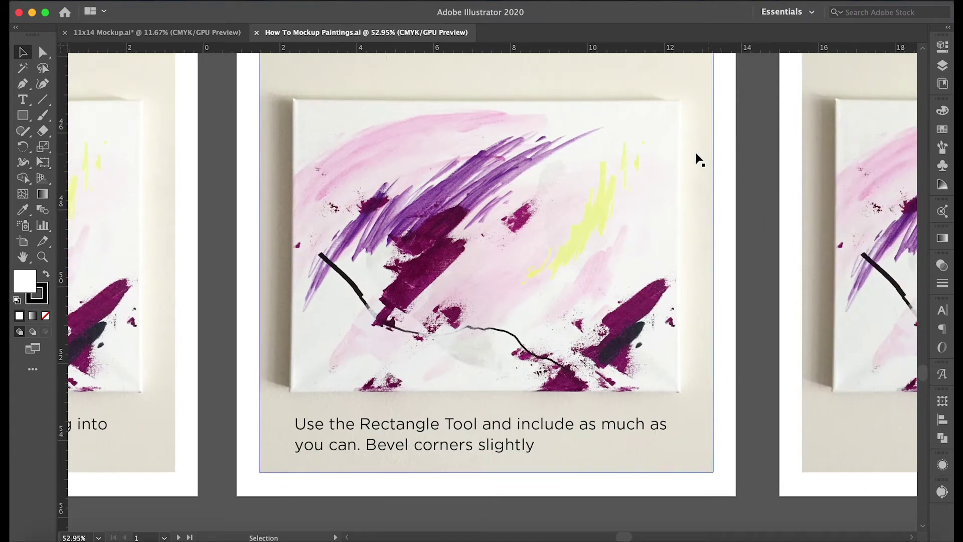
Select the unfilled rectangle over the painting on the Rectangle Tool artboard and inspect its upper-right corner against the canvas edge
left_click(677, 150)
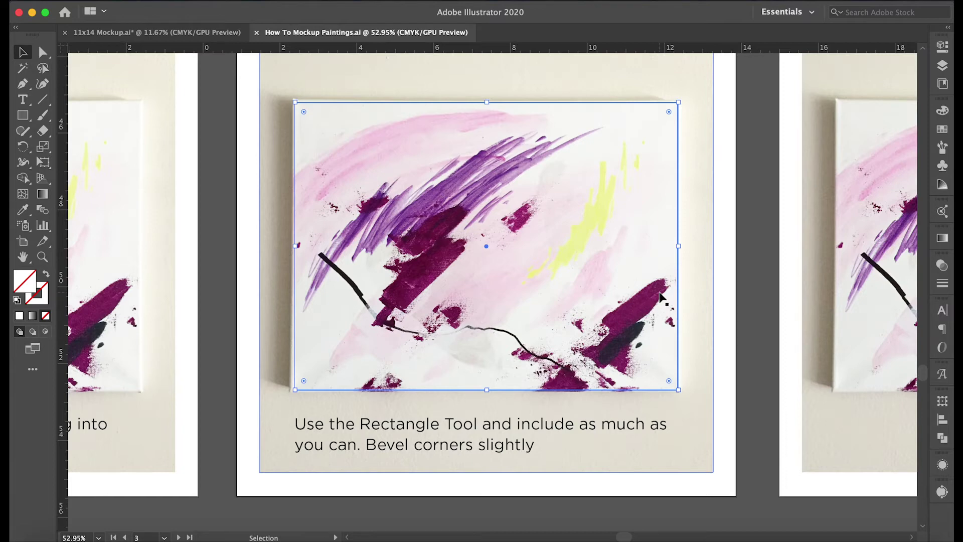
scroll(696, 101, "up", 10)
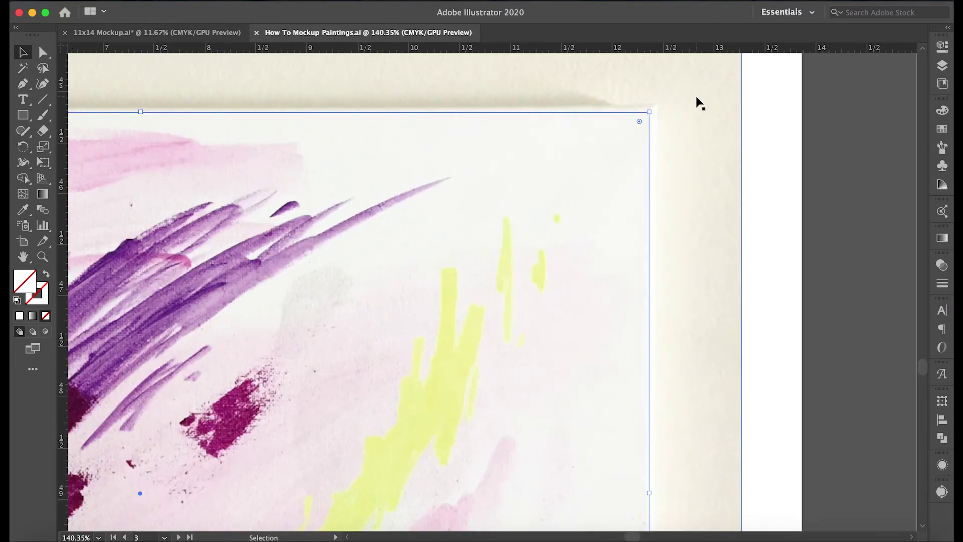
scroll(700, 103, "up", 5)
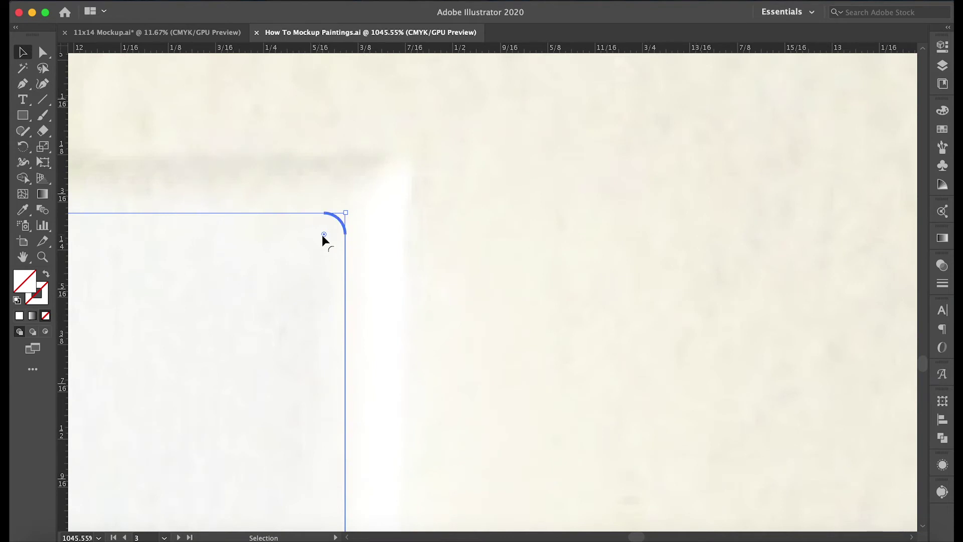
scroll(383, 239, "down", 1)
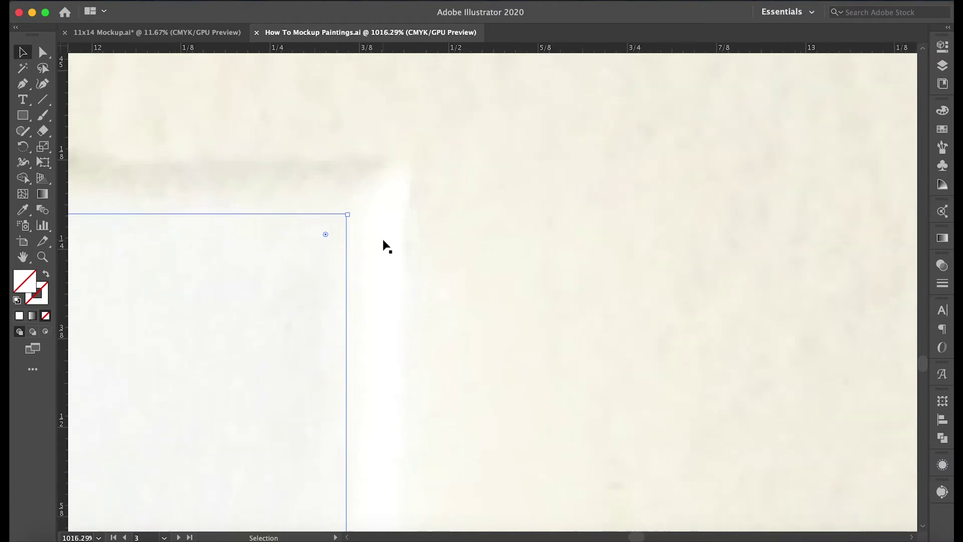
Select both the photo and the rectangle over the painting on the clipping mask artboard
scroll(384, 241, "down", 15)
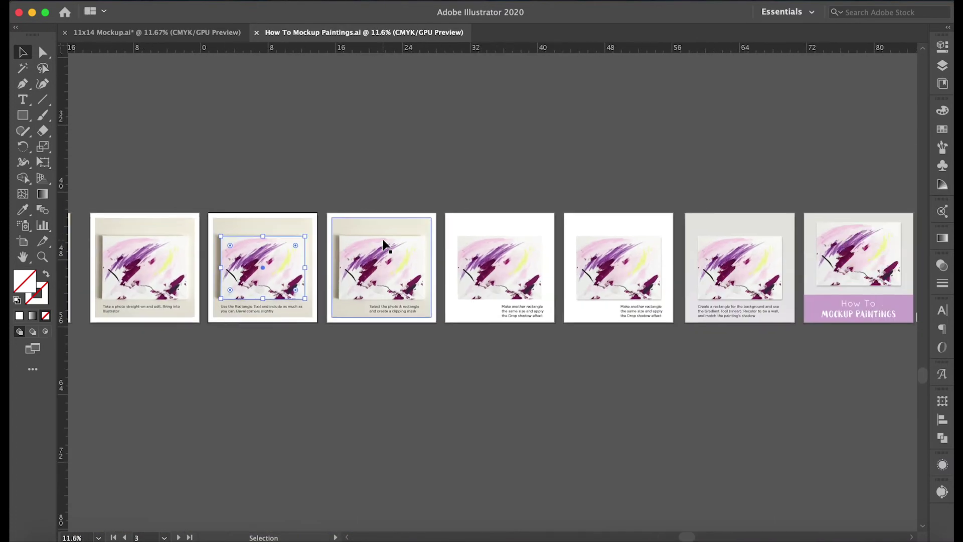
scroll(383, 245, "up", 4)
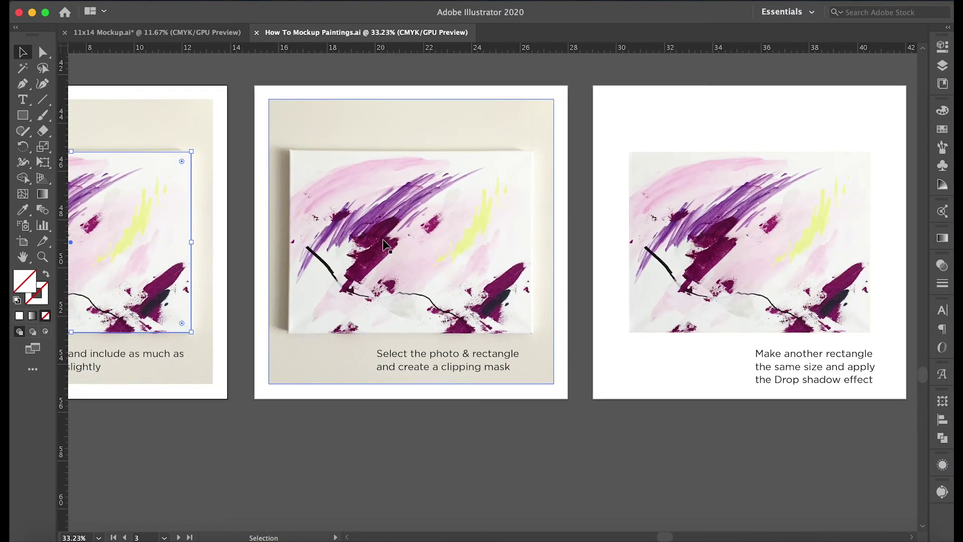
scroll(385, 246, "up", 2)
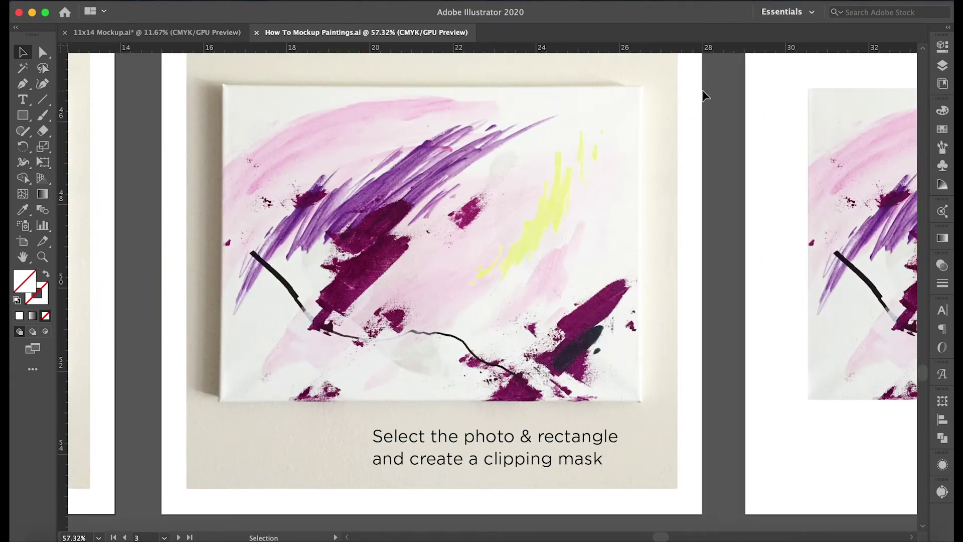
left_click_drag(702, 91, 550, 217)
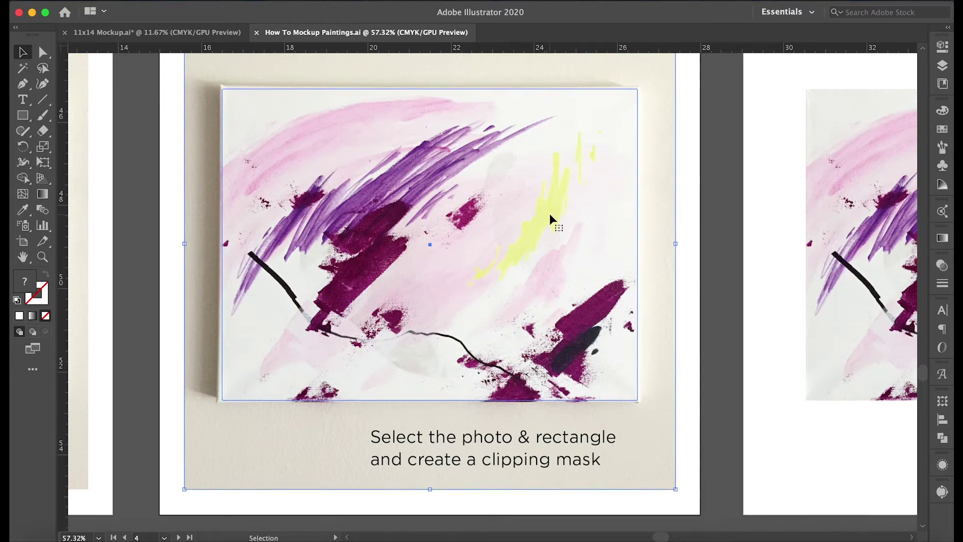
Copy the clipping rectangle from the clip group on the first Drop shadow artboard, paste the duplicate outside the group, and deselect it
scroll(550, 214, "right", 5)
scroll(550, 215, "down", 4)
scroll(549, 214, "right", 10)
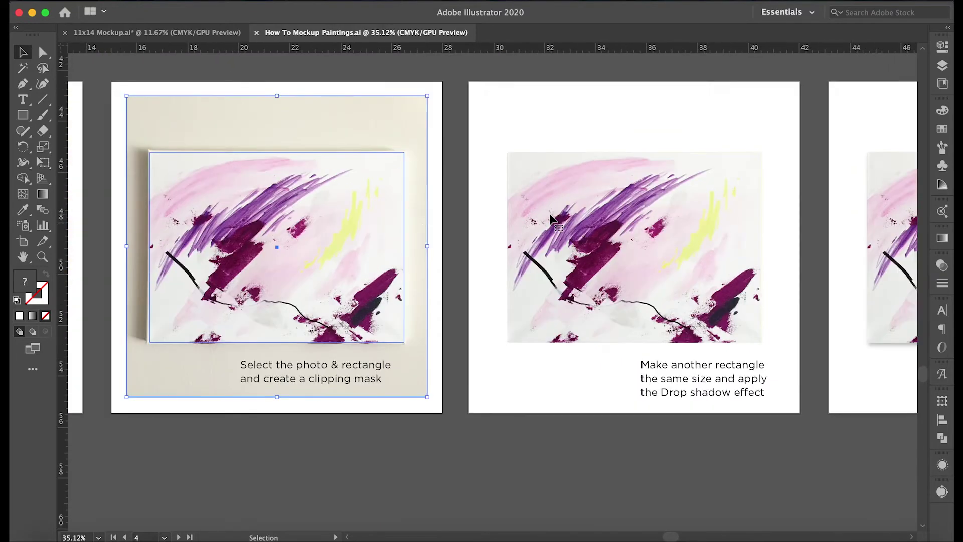
scroll(549, 214, "up", 2)
scroll(549, 213, "up", 1)
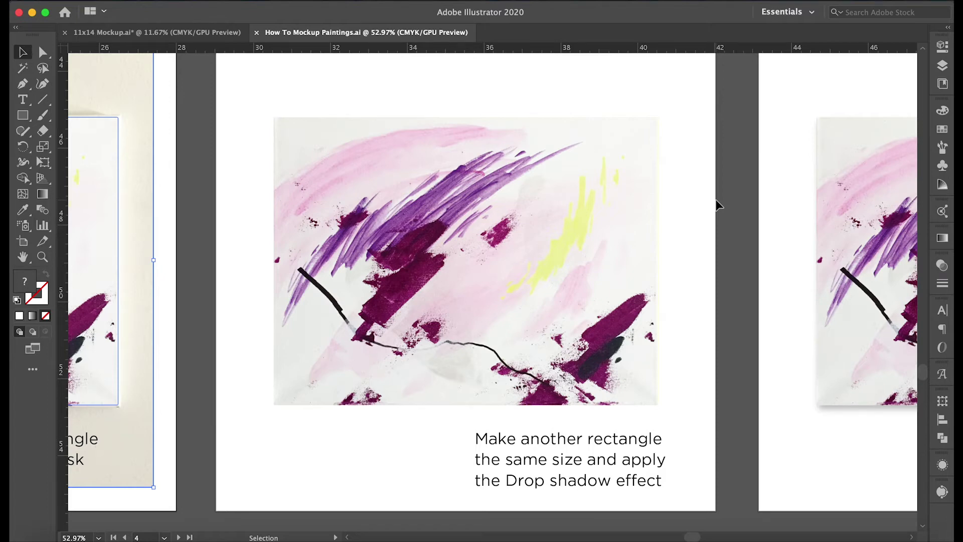
left_click(658, 153)
double_click(659, 151)
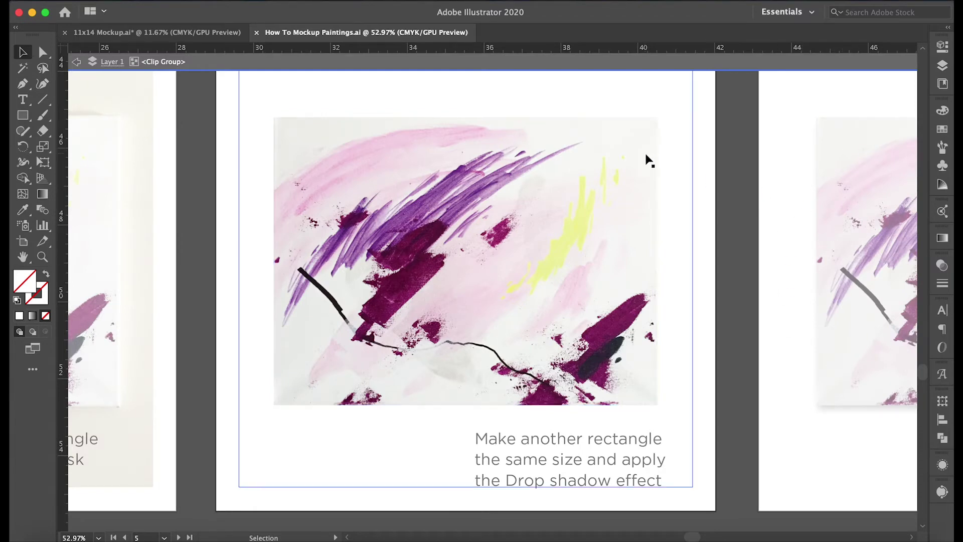
left_click(658, 155)
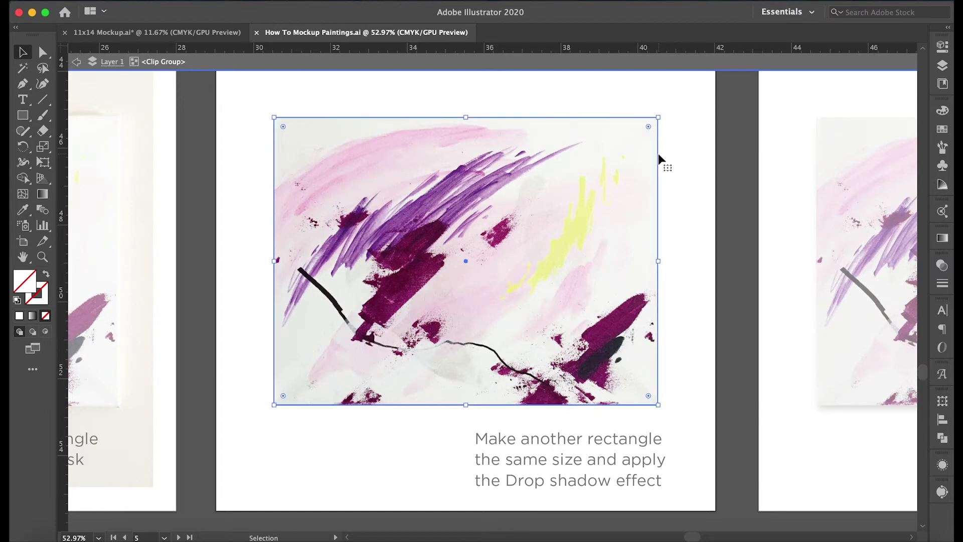
double_click(736, 160)
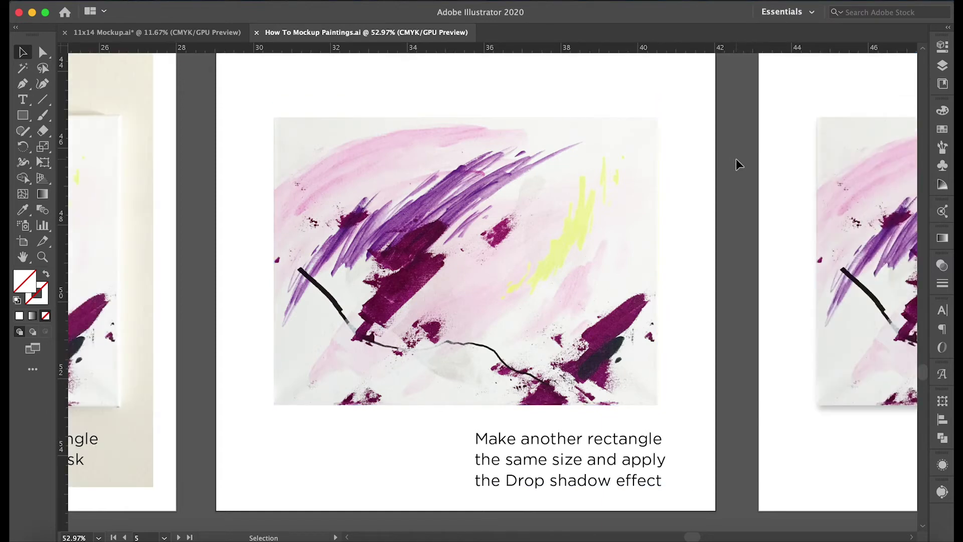
key("ctrl+v")
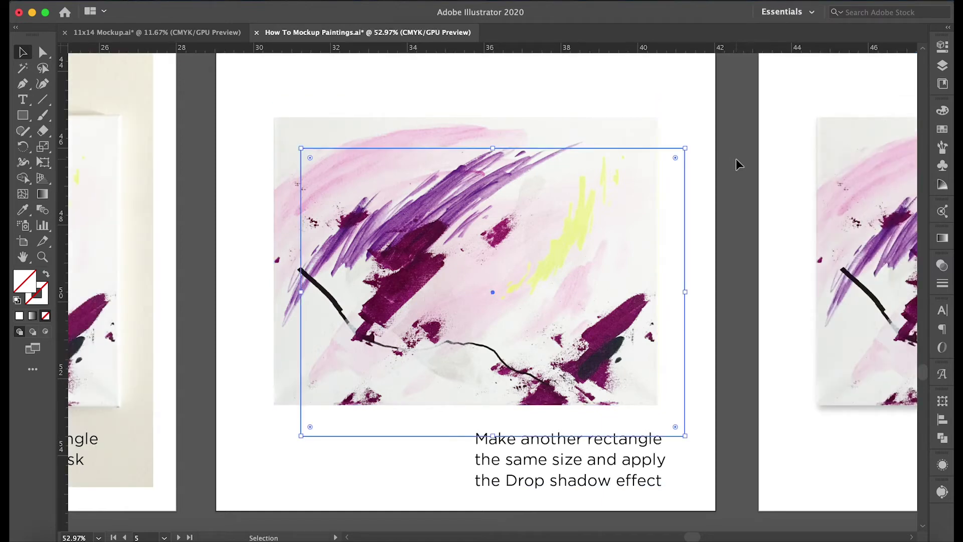
left_click(195, 260)
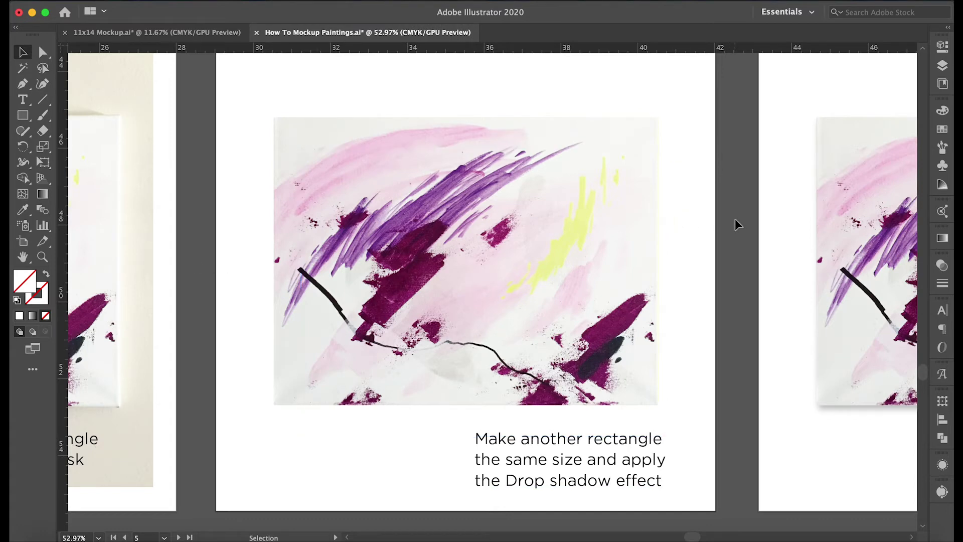
Browse the Illustrator effects as far as the Stylize group
left_click(276, 1)
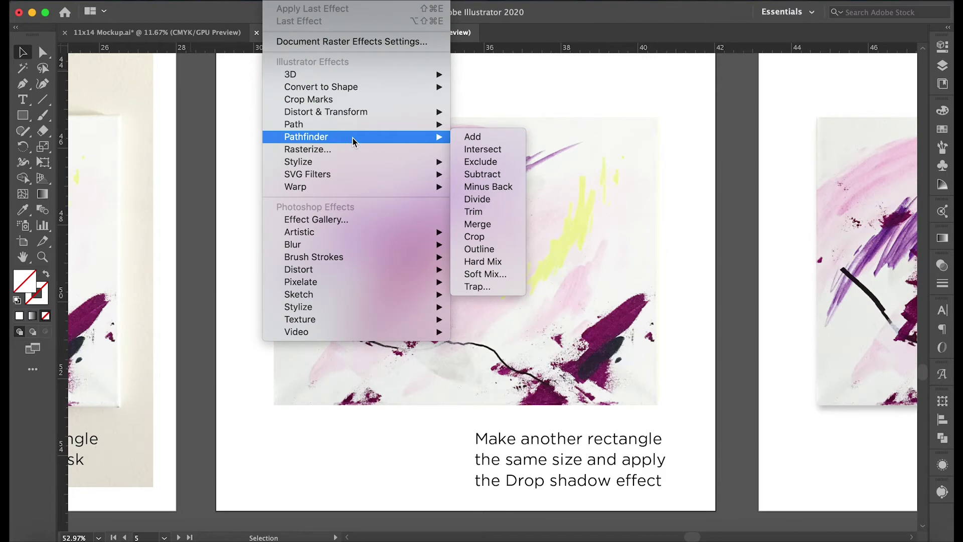
mouse_move(349, 168)
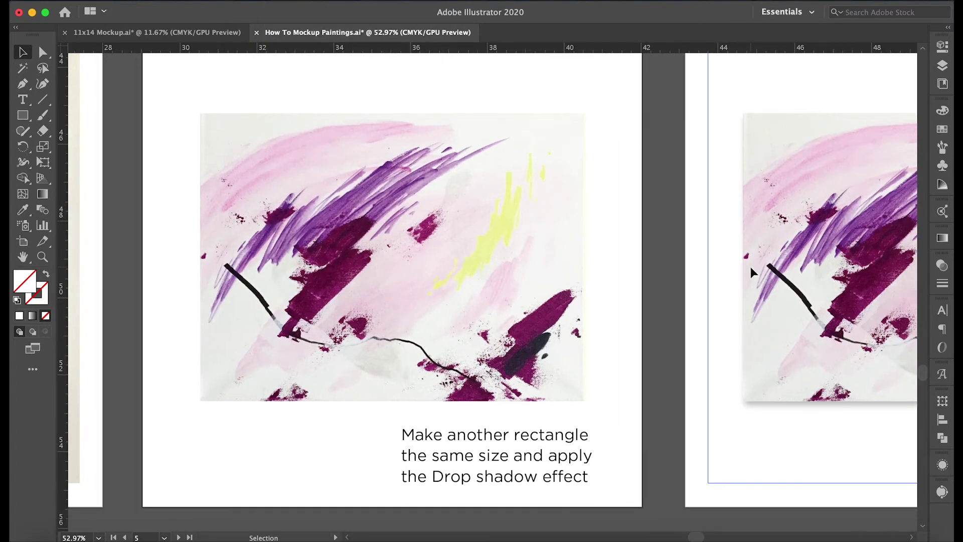
Isolate the white rectangle behind the painting on the second Drop shadow artboard and show its full list of appearance attributes
scroll(750, 266, "right", 10)
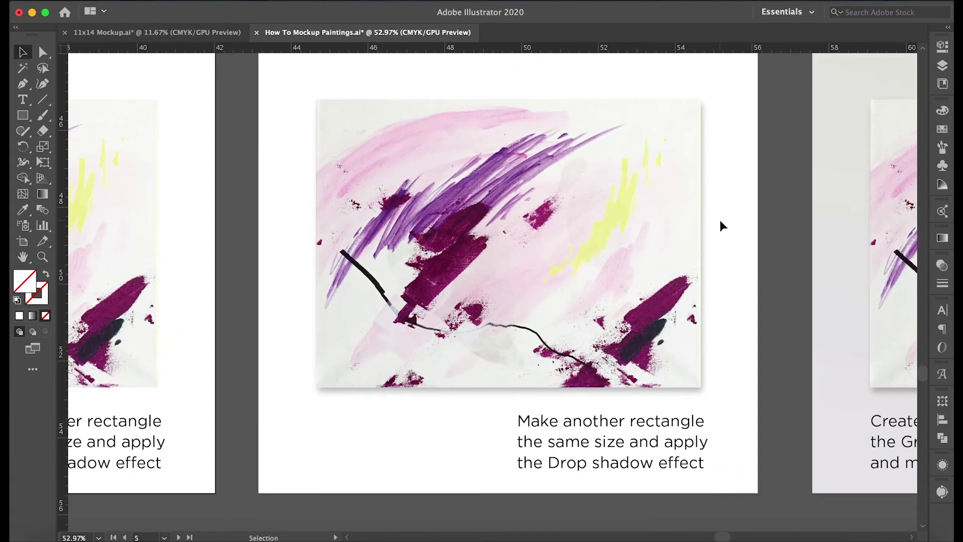
double_click(707, 221)
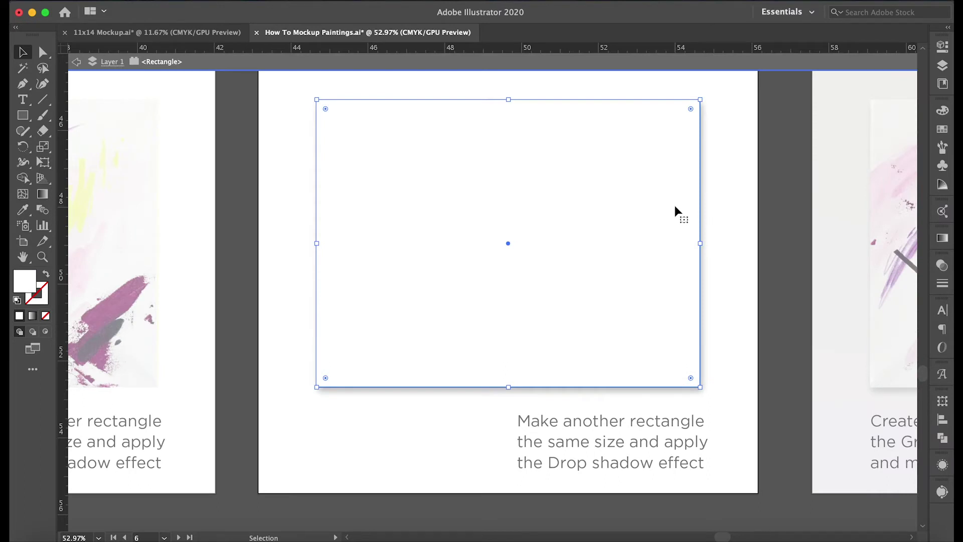
left_click(937, 467)
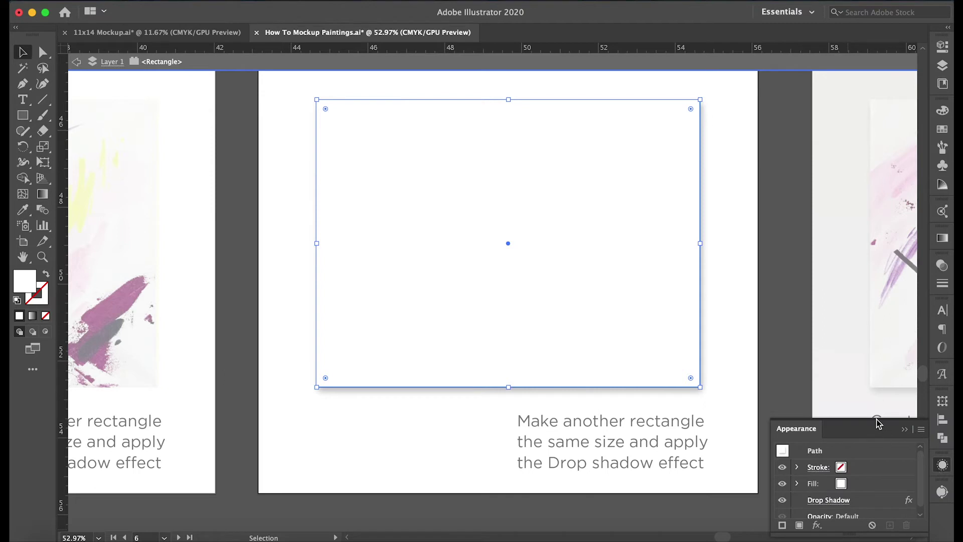
left_click_drag(876, 418, 875, 327)
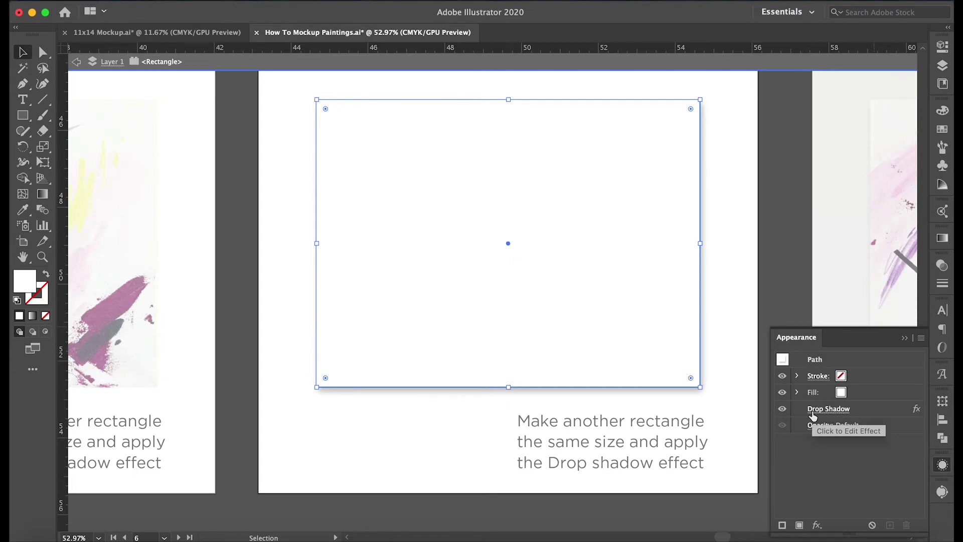
Review the white rectangle's Drop Shadow settings, accept them as they are, and leave isolation mode
left_click(827, 409)
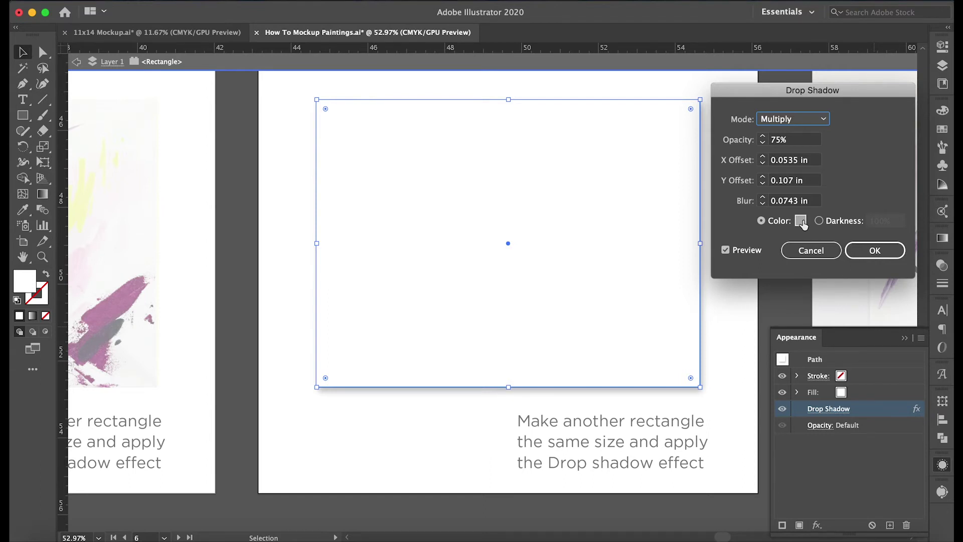
left_click(871, 251)
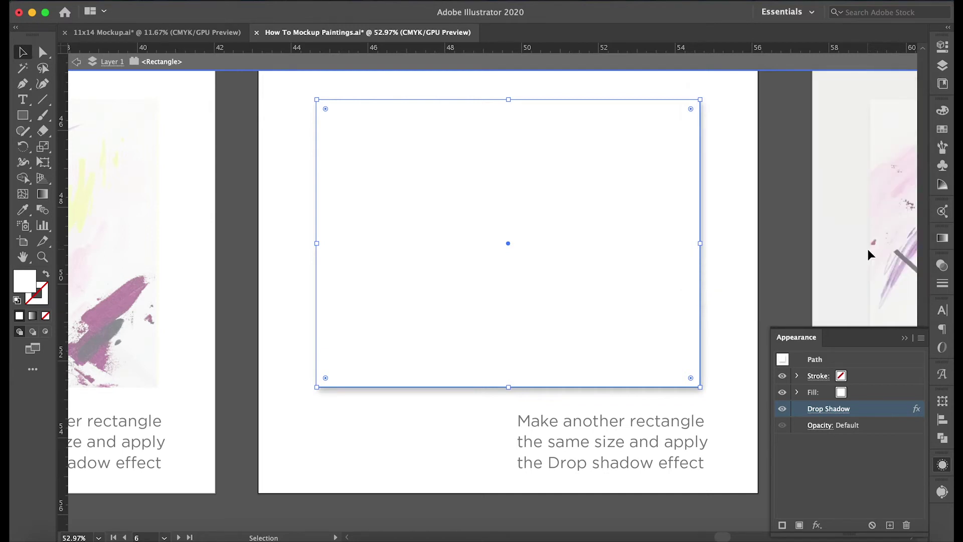
left_click(906, 339)
double_click(767, 361)
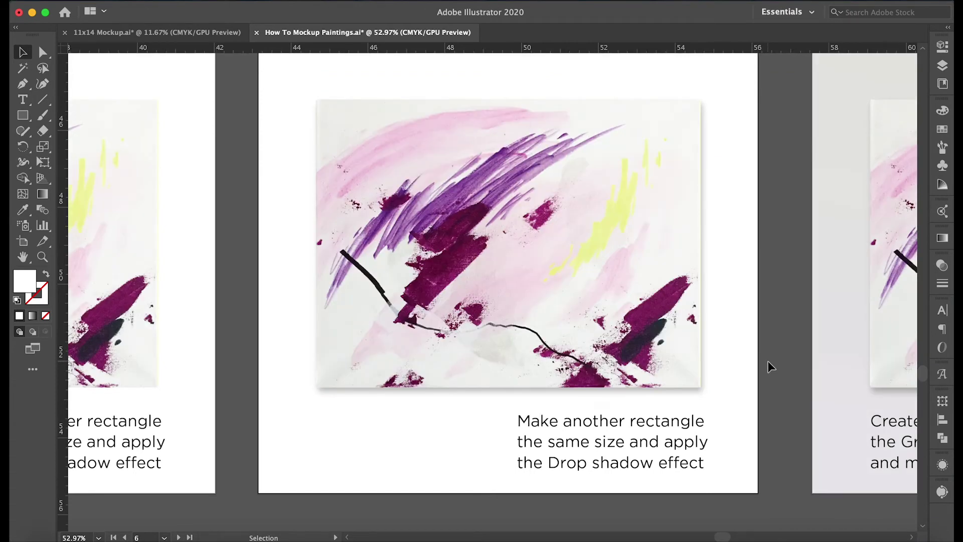
scroll(767, 360, "down", 5)
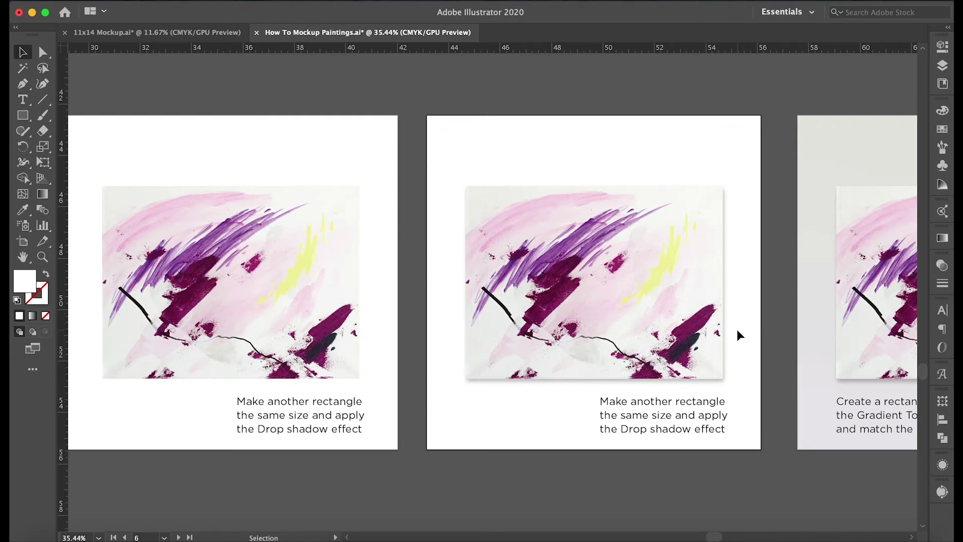
Compare the painting without and with the drop shadow on the two neighbouring Drop shadow artboards
scroll(784, 329, "up", 3)
scroll(784, 329, "down", 4)
scroll(784, 328, "left", 1)
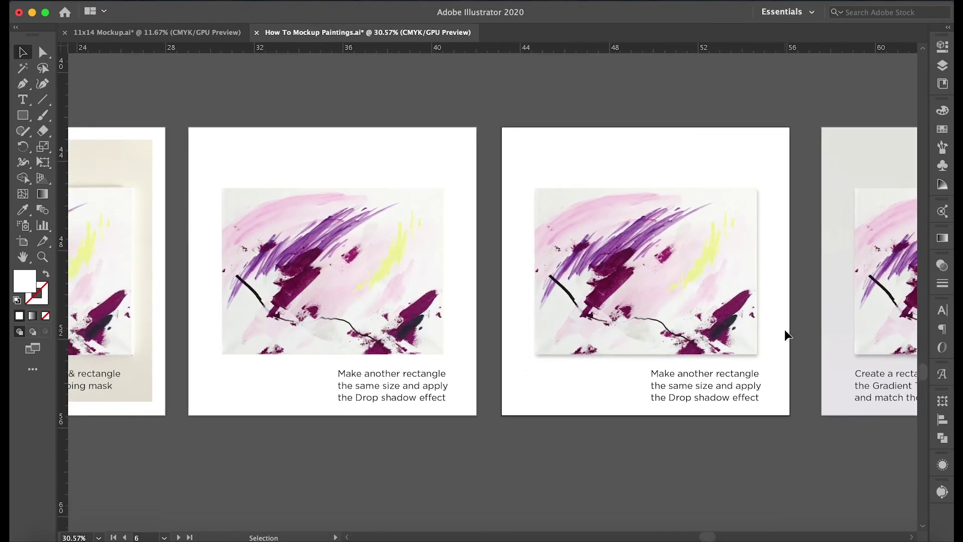
scroll(784, 329, "up", 3)
scroll(784, 329, "left", 2)
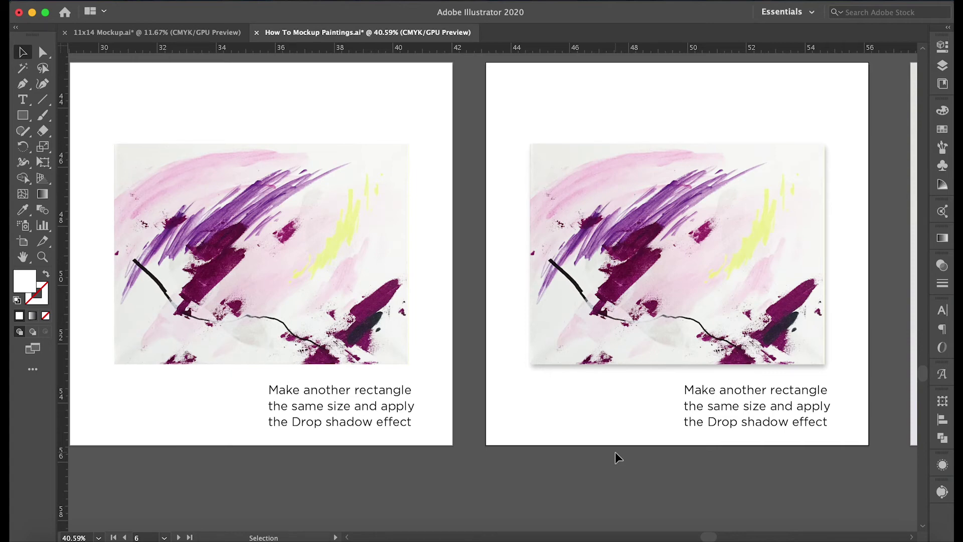
Select the gradient background rectangle behind the painting to point it out, deselect it, and show the finished How To Mockup Paintings artboard
scroll(615, 451, "right", 8)
scroll(615, 452, "right", 3)
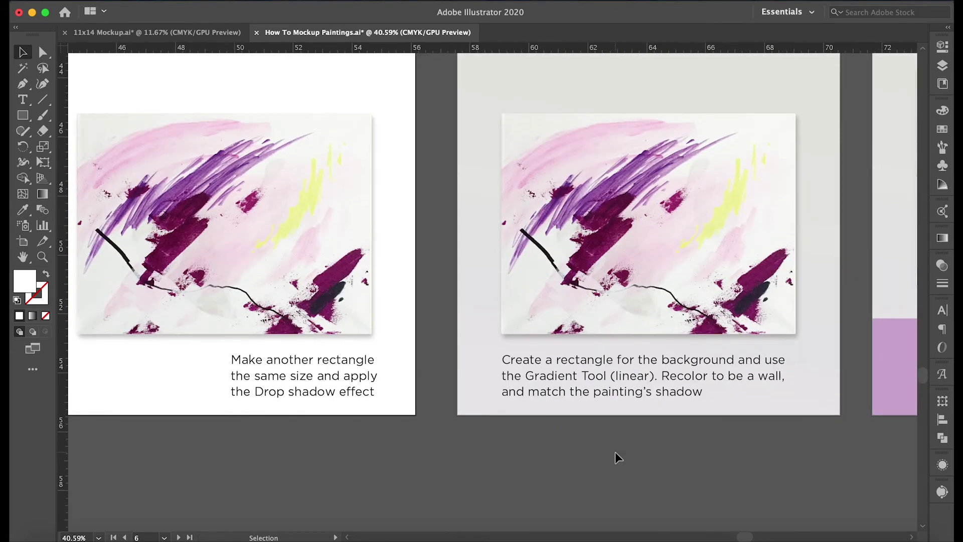
scroll(615, 452, "right", 3)
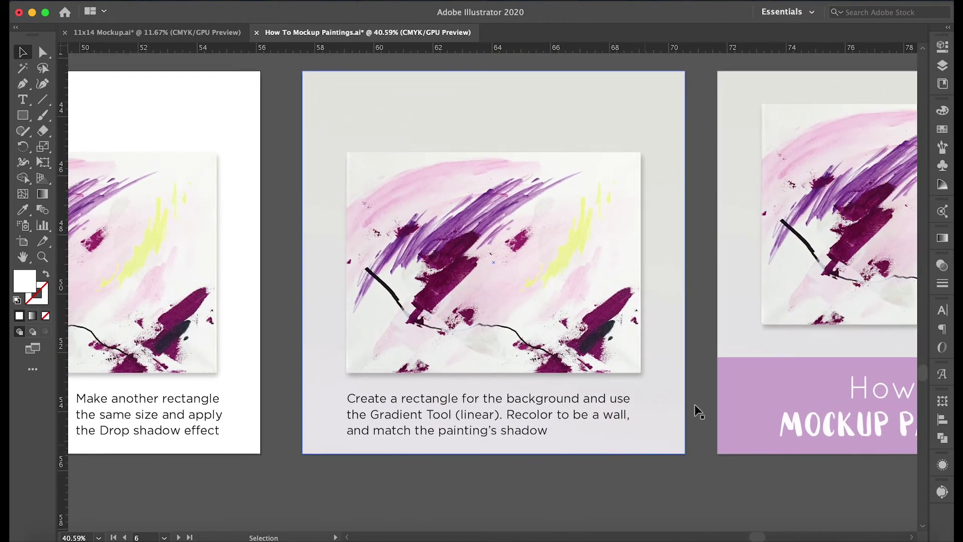
left_click(670, 176)
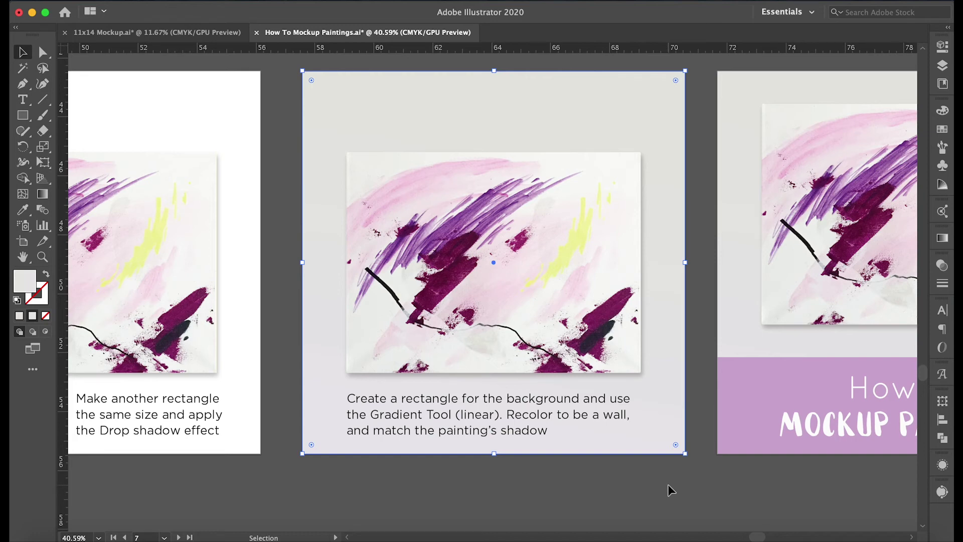
left_click(668, 484)
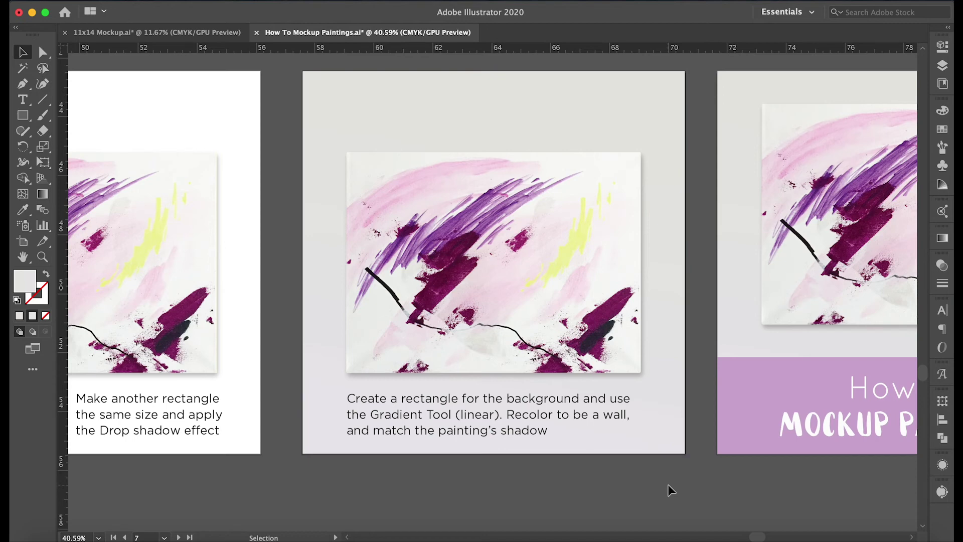
scroll(670, 489, "down", 2)
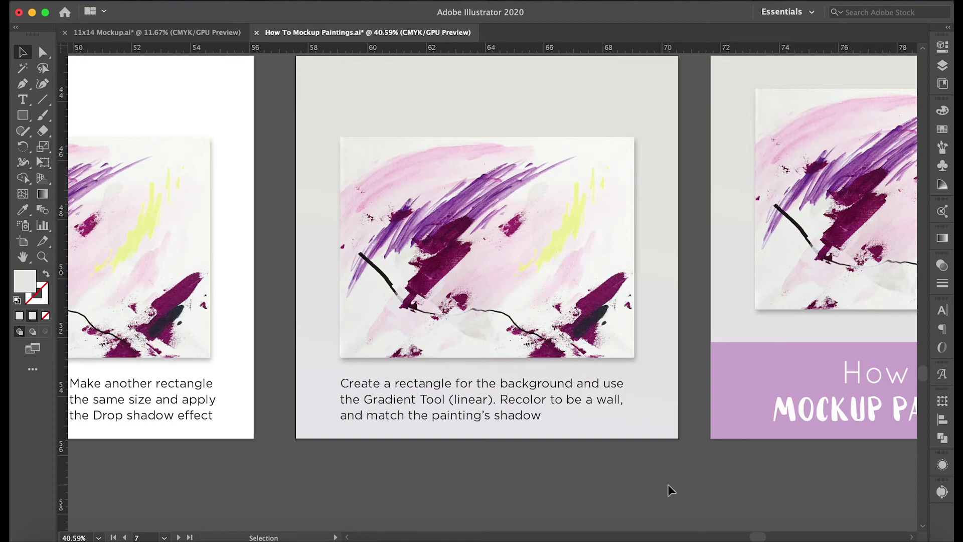
scroll(670, 490, "right", 10)
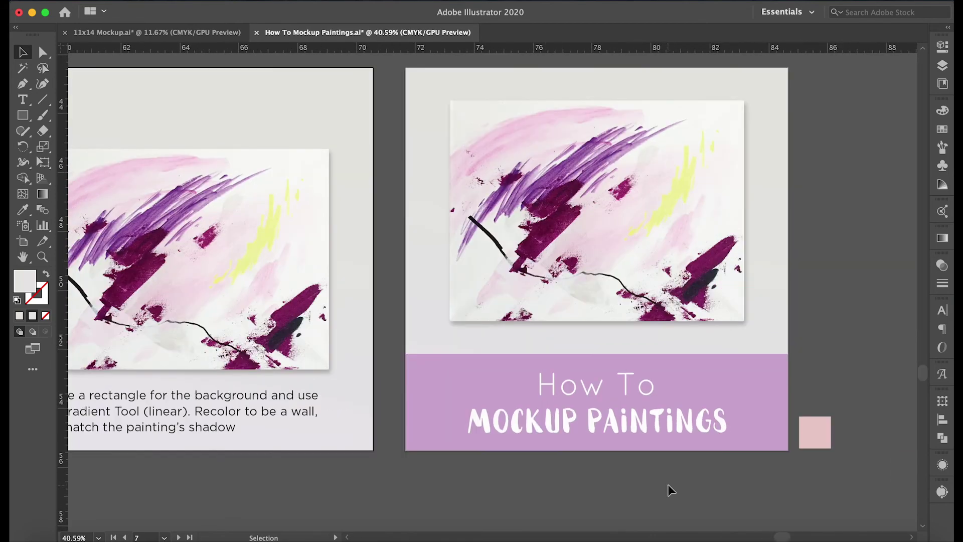